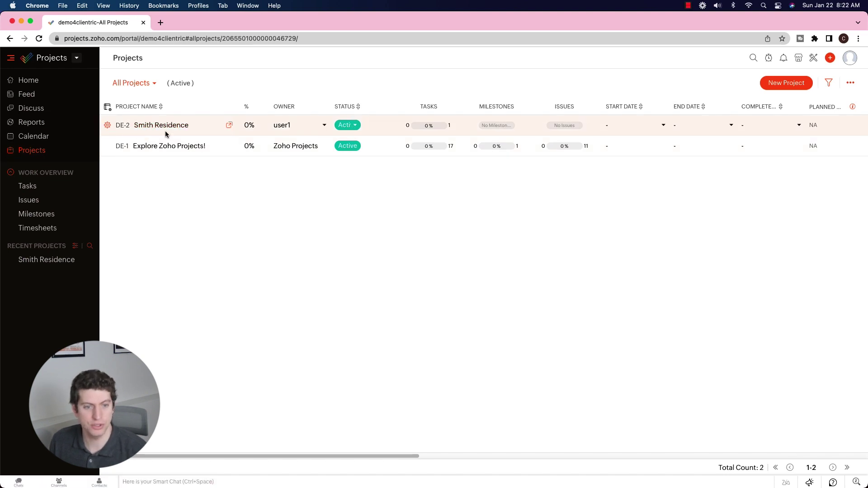
- Open the Smith Residence project and glance at its saved task views
{"action": "left_click", "coordinate": [39, 261]}
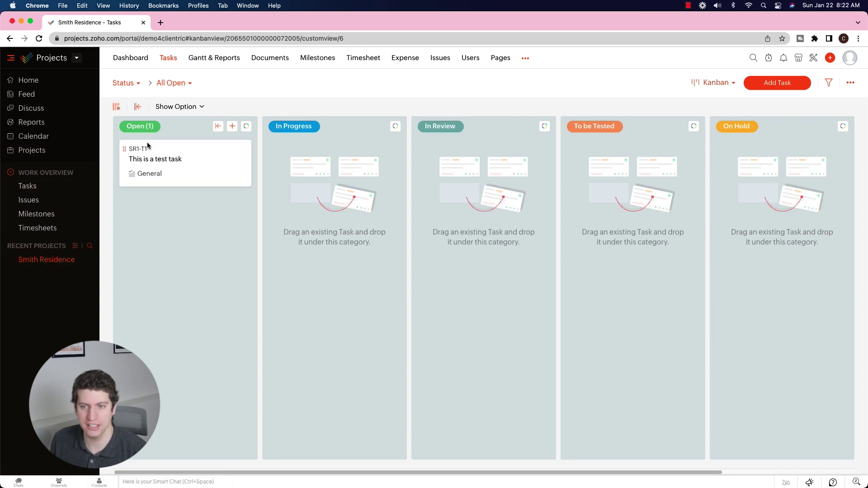
{"action": "left_click", "coordinate": [183, 83]}
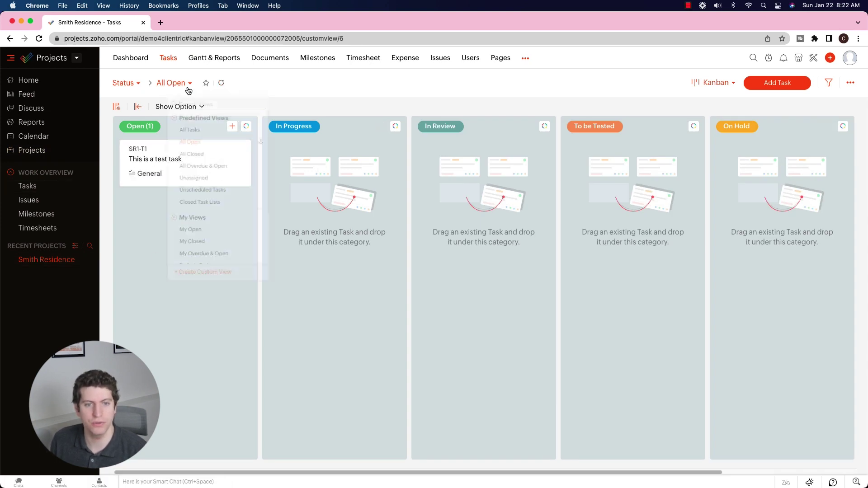
{"action": "left_click", "coordinate": [184, 84]}
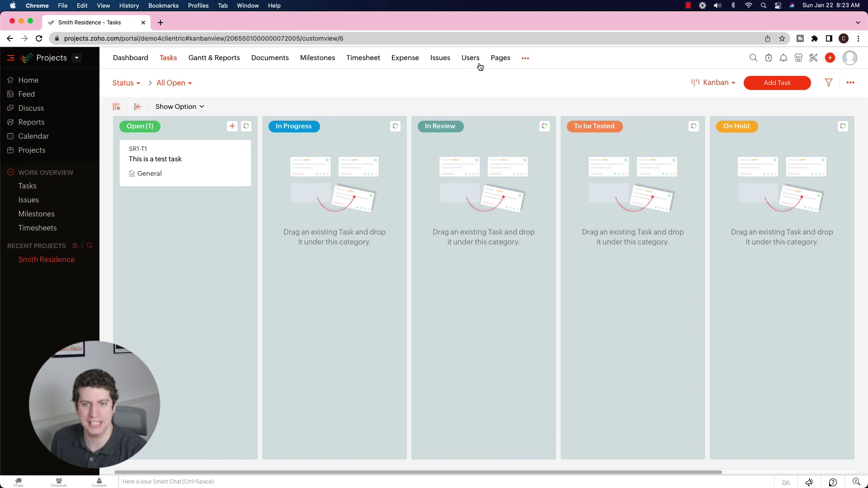
- Look over the Organize Tabs settings, cancel them, and go to Milestones
{"action": "left_click", "coordinate": [526, 59]}
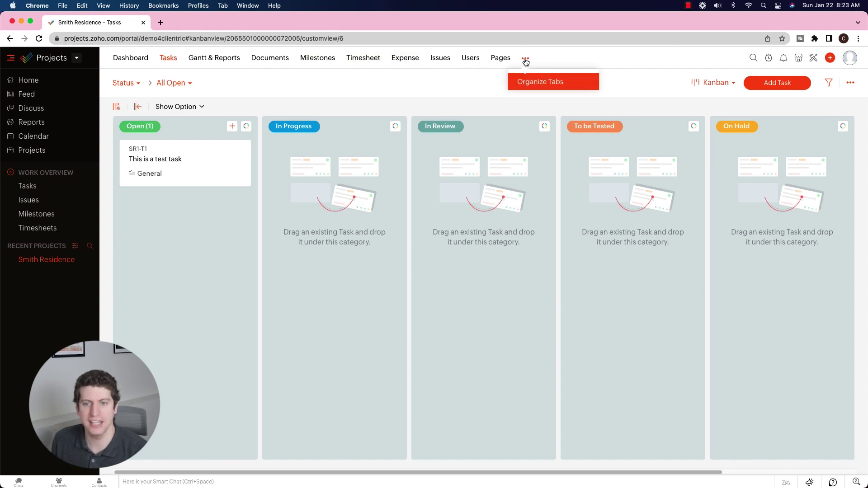
{"action": "left_click", "coordinate": [554, 82]}
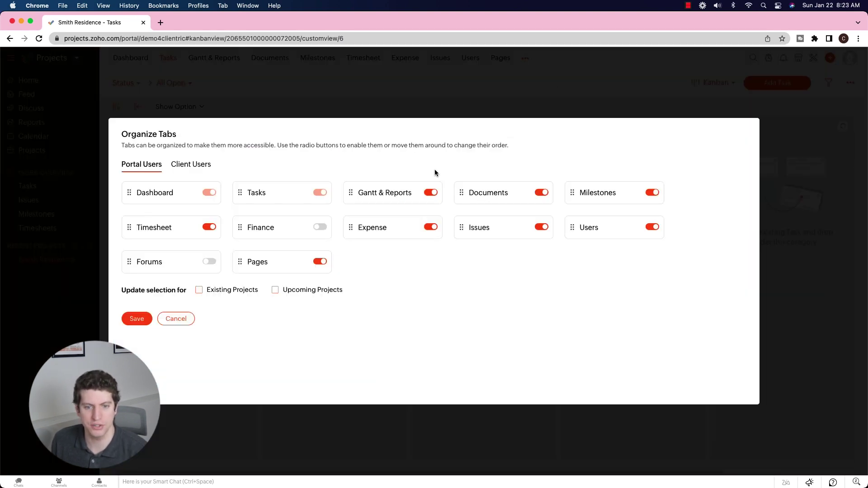
{"action": "left_click", "coordinate": [175, 319]}
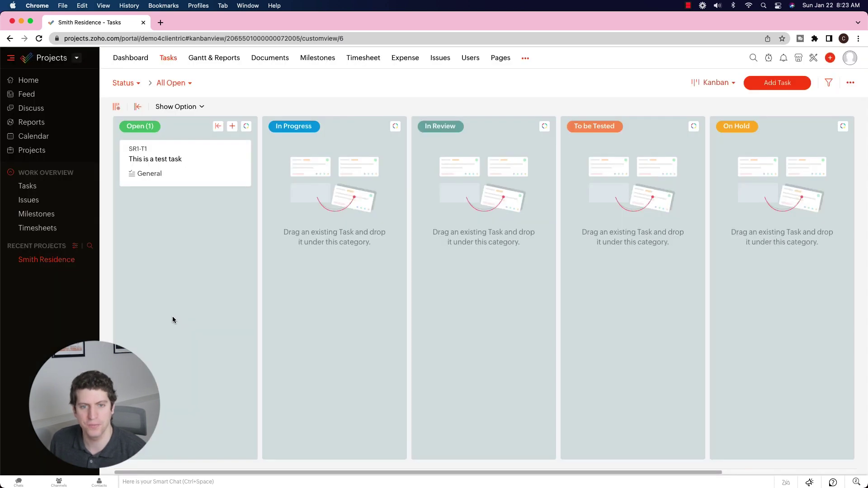
{"action": "left_click", "coordinate": [319, 65]}
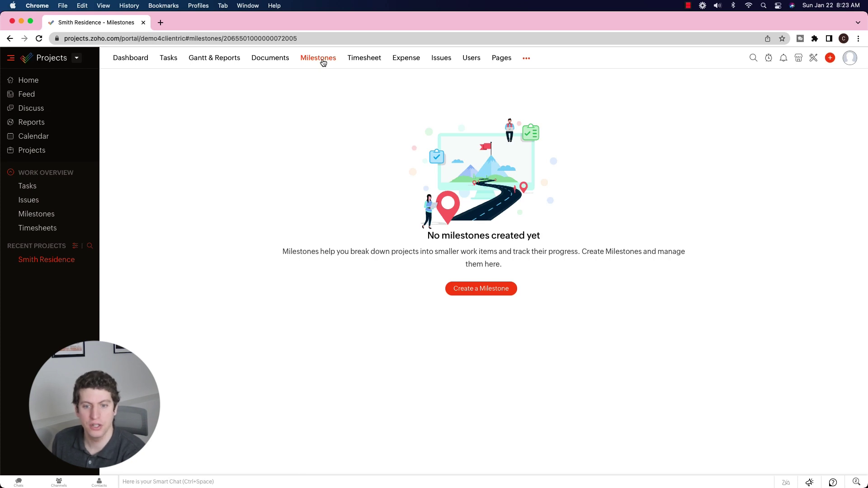
- Start a new milestone named 'Roof Replacement'
{"action": "left_click", "coordinate": [490, 289]}
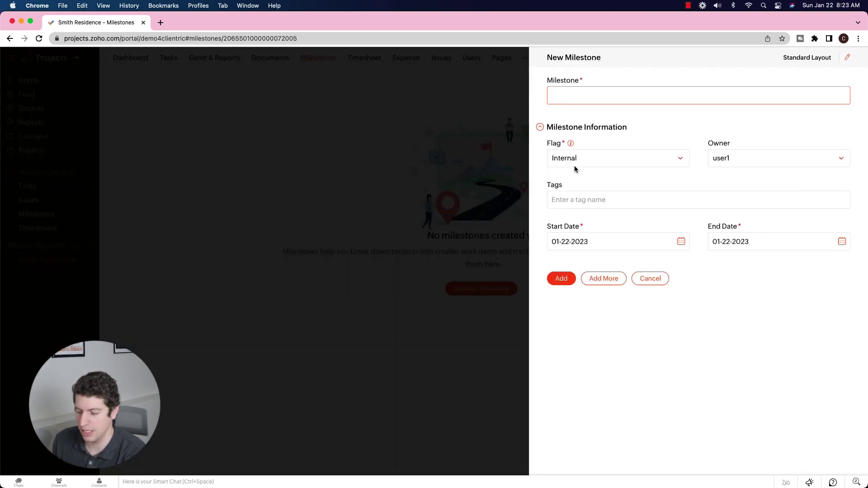
{"action": "type", "text": "Roof"}
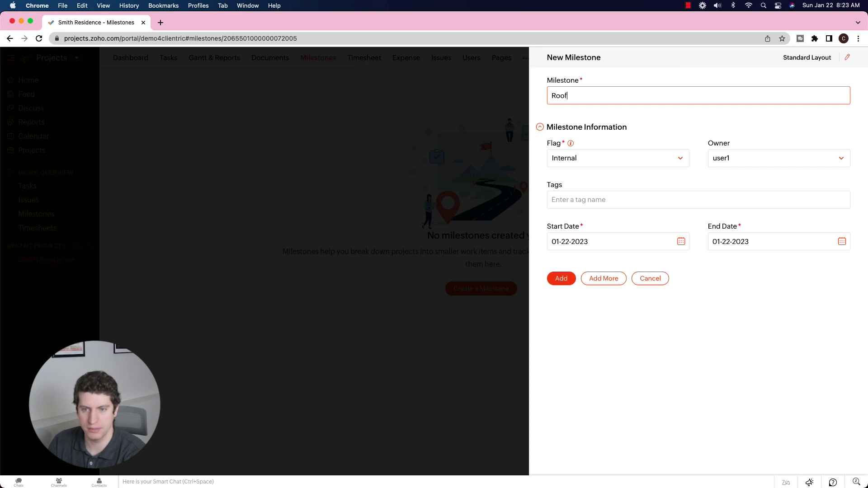
{"action": "type", "text": " Rep"}
{"action": "key", "text": "BackSpace"}
{"action": "type", "text": "epla"}
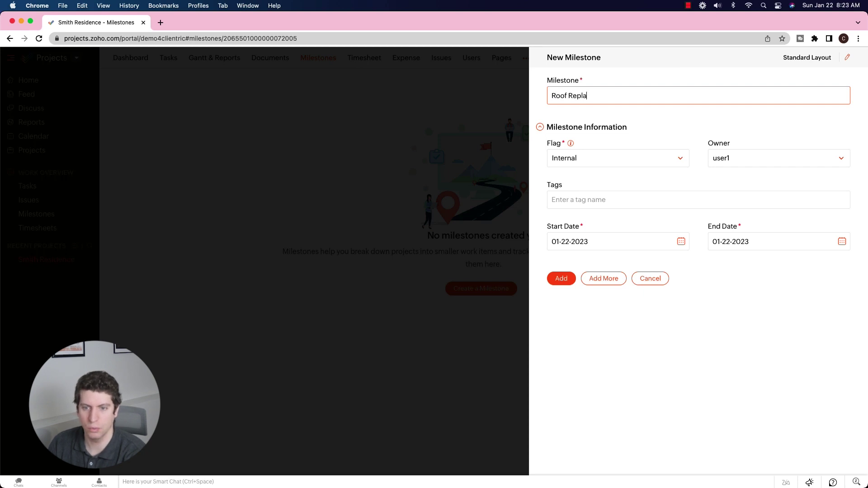
{"action": "type", "text": "cement"}
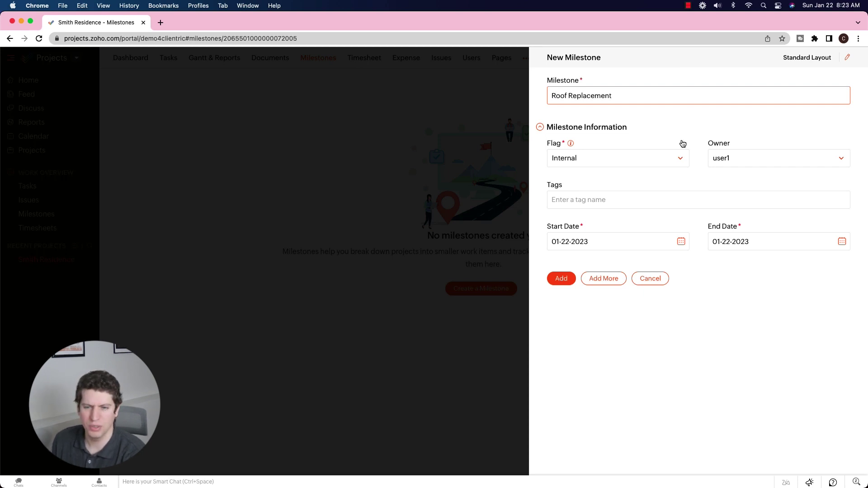
- Set the milestone to run from January 30 to February 17, 2023
{"action": "left_click", "coordinate": [681, 242]}
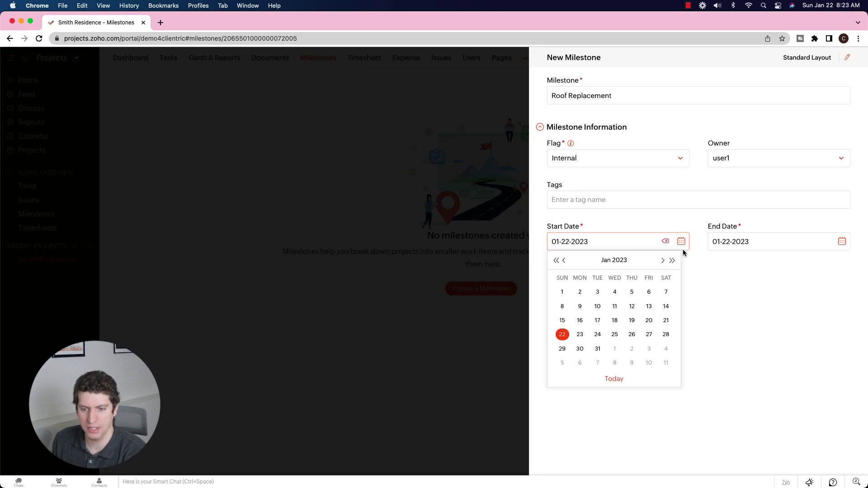
{"action": "left_click", "coordinate": [580, 349]}
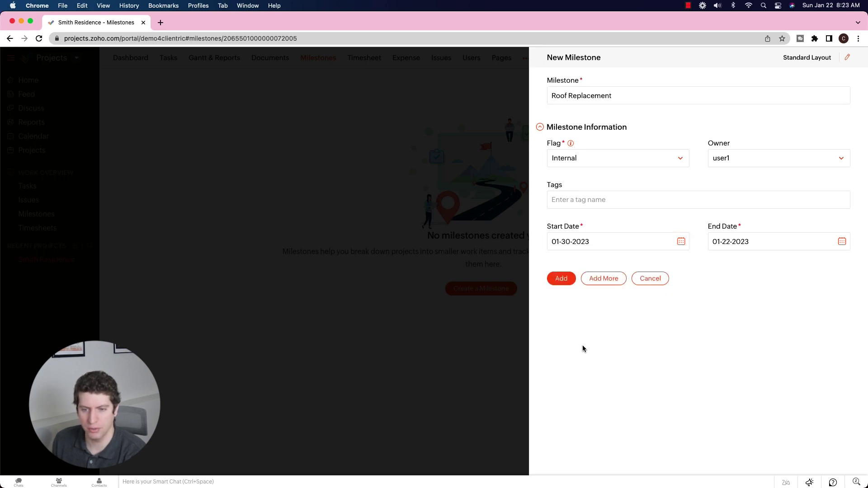
{"action": "left_click", "coordinate": [744, 243]}
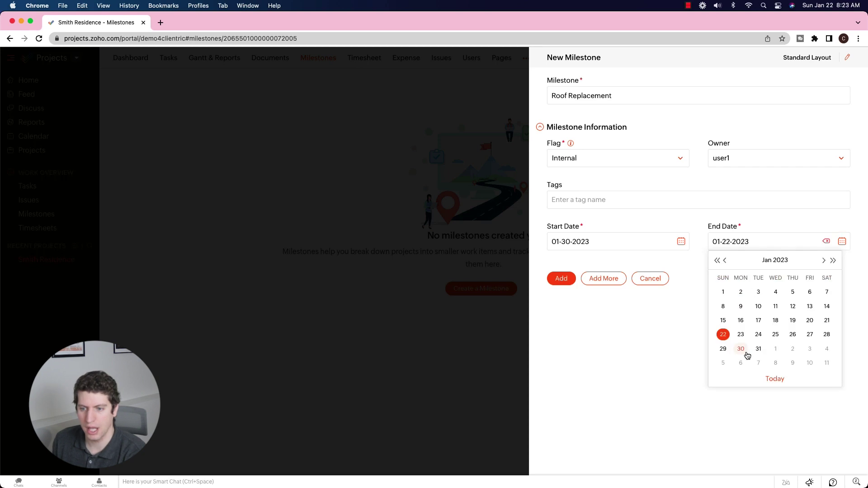
{"action": "left_click", "coordinate": [826, 262]}
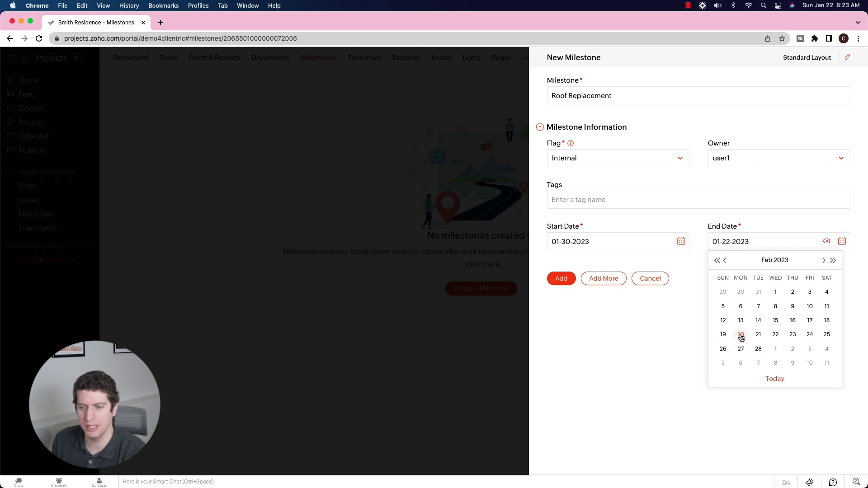
{"action": "left_click", "coordinate": [811, 321]}
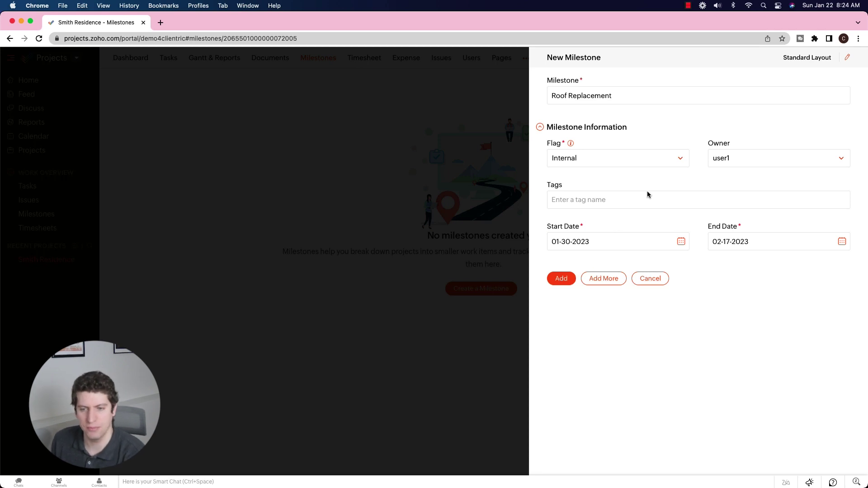
- Keep the milestone flag Internal, save it, and return to the milestones list
{"action": "left_click", "coordinate": [628, 163]}
{"action": "left_click", "coordinate": [648, 123]}
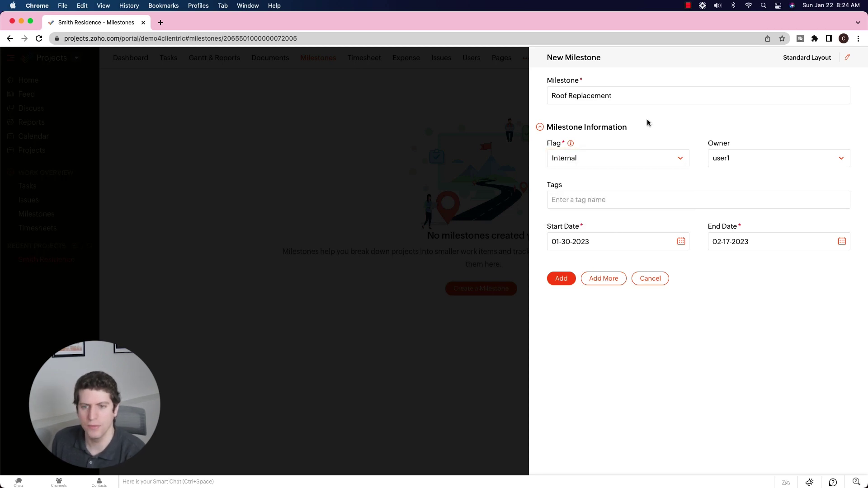
{"action": "left_click", "coordinate": [607, 96]}
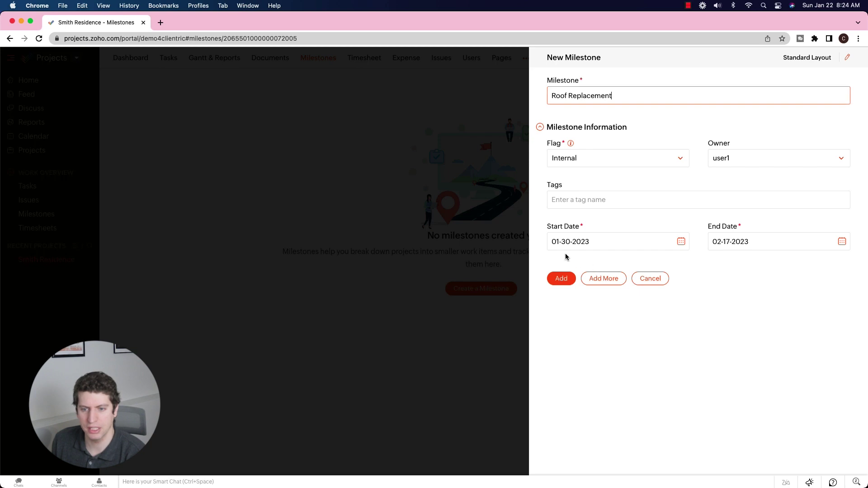
{"action": "left_click", "coordinate": [562, 280]}
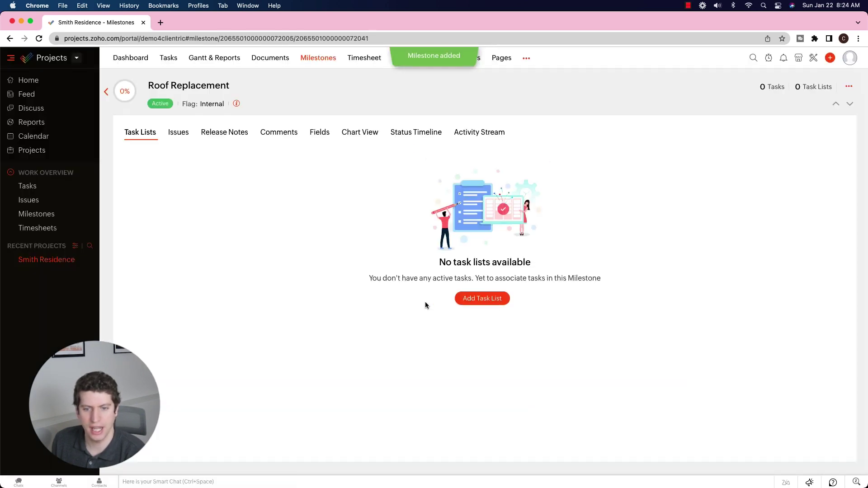
{"action": "left_click", "coordinate": [311, 61]}
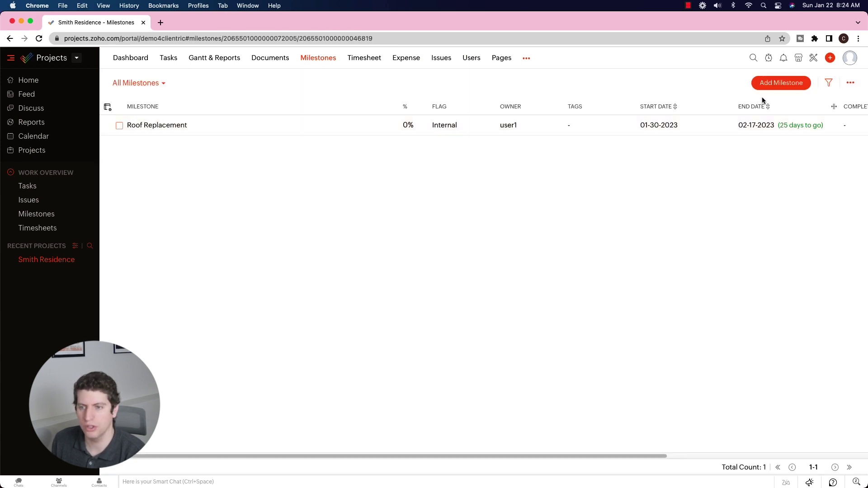
- Start a 'Replace Windows' milestone with start date February 20, 2023
{"action": "left_click", "coordinate": [772, 86]}
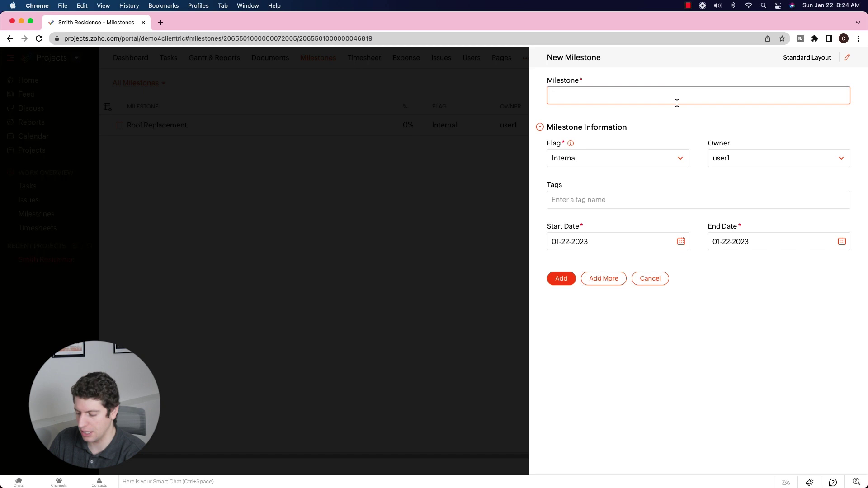
{"action": "type", "text": "Replace Windows"}
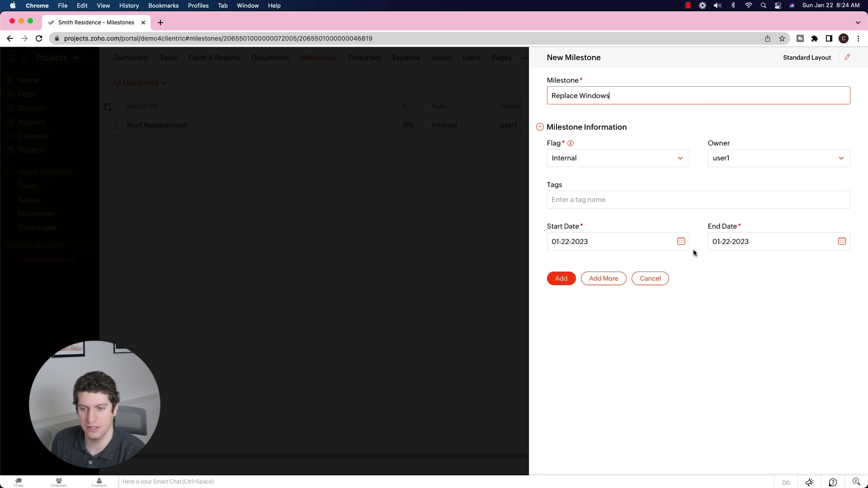
{"action": "left_click", "coordinate": [681, 242]}
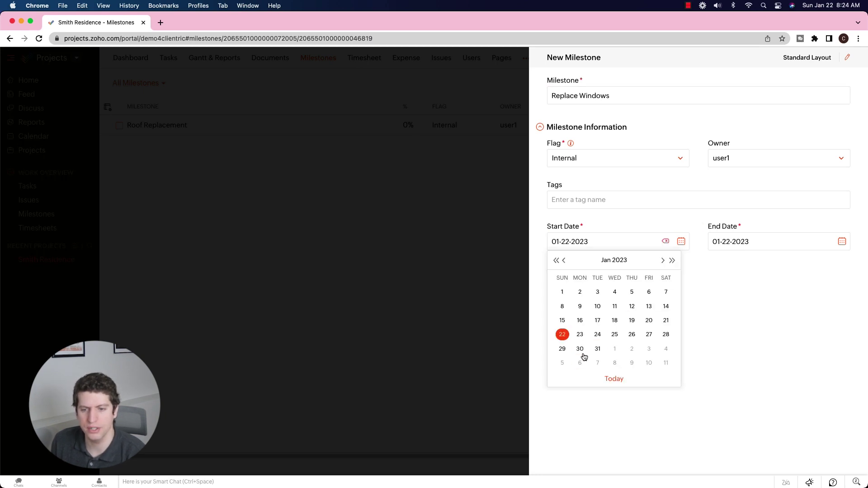
{"action": "left_click", "coordinate": [663, 261]}
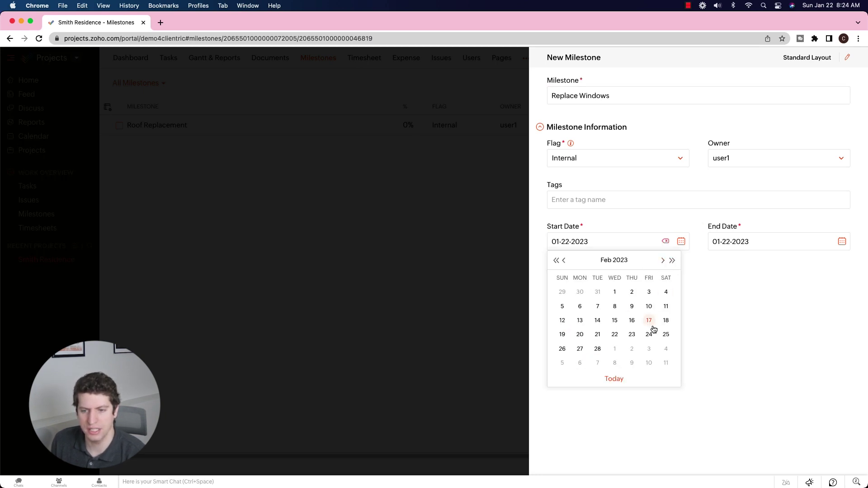
{"action": "left_click", "coordinate": [580, 335]}
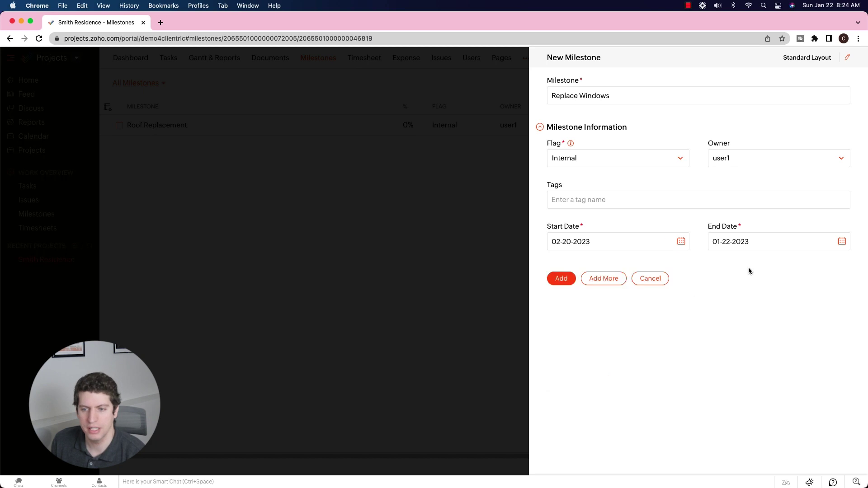
- Set its end date to March 17, 2023, save it, and return to the milestones list
{"action": "left_click", "coordinate": [742, 242]}
{"action": "left_click", "coordinate": [824, 261]}
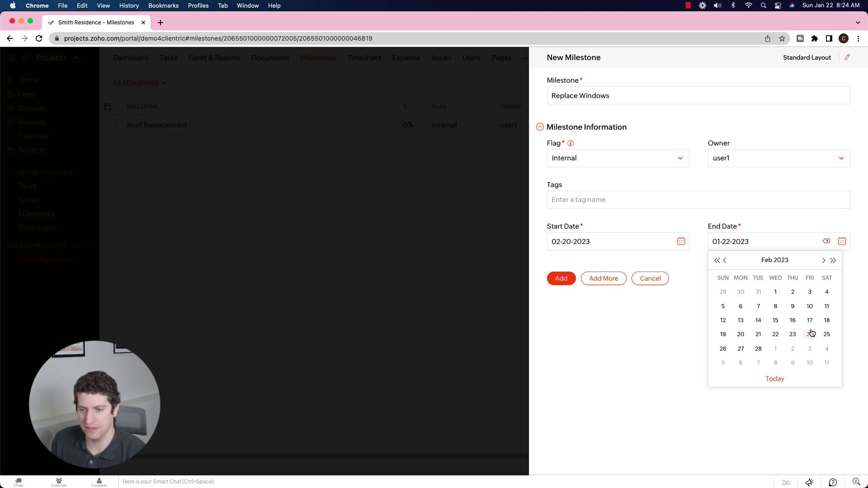
{"action": "left_click", "coordinate": [823, 260]}
{"action": "left_click", "coordinate": [740, 320]}
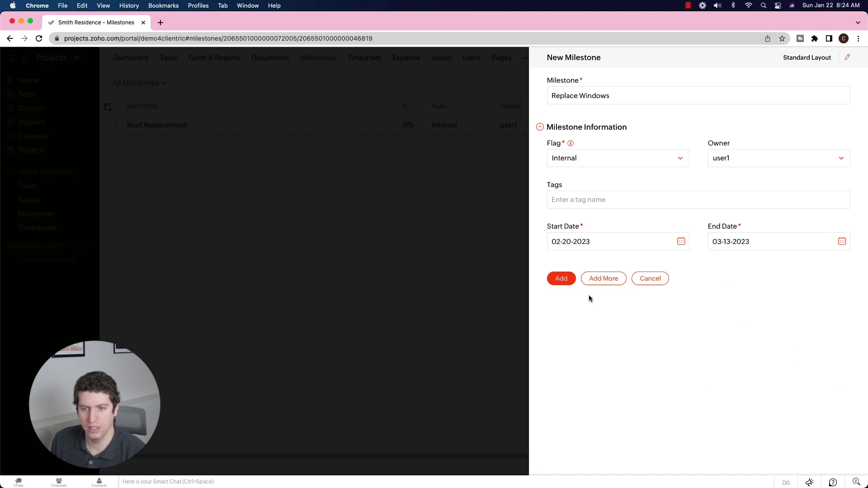
{"action": "left_click", "coordinate": [735, 248]}
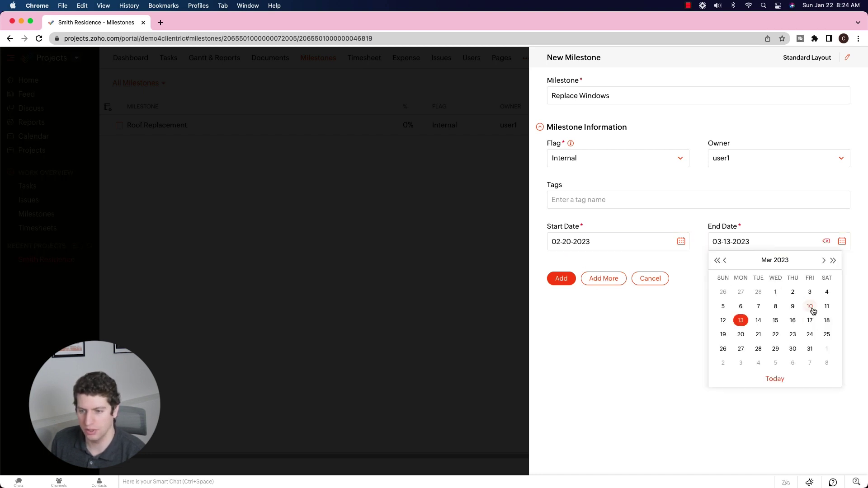
{"action": "left_click", "coordinate": [809, 320]}
{"action": "left_click", "coordinate": [741, 249]}
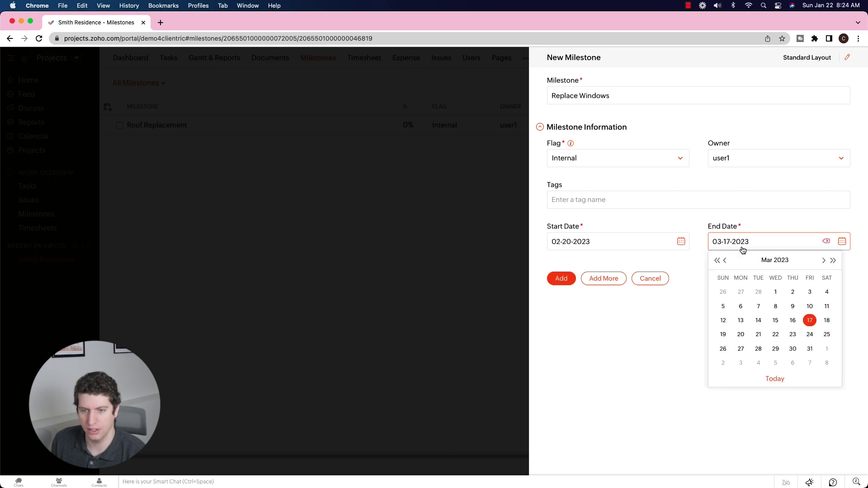
{"action": "left_click", "coordinate": [668, 317]}
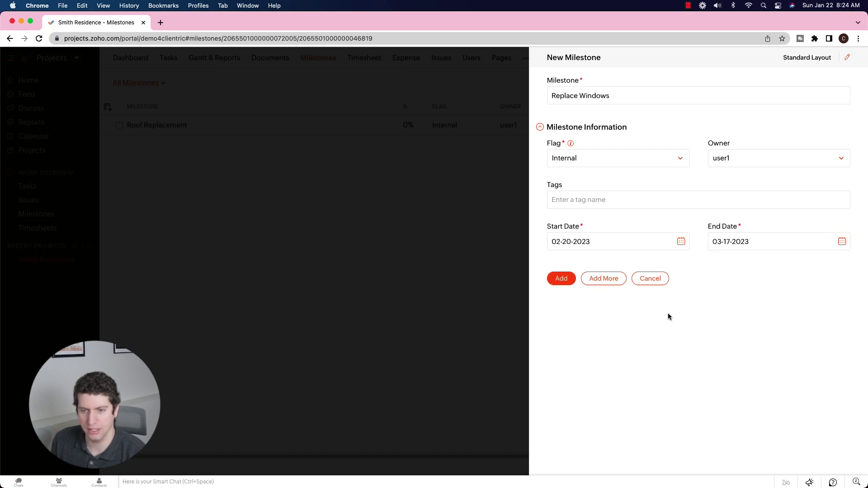
{"action": "left_click", "coordinate": [562, 278]}
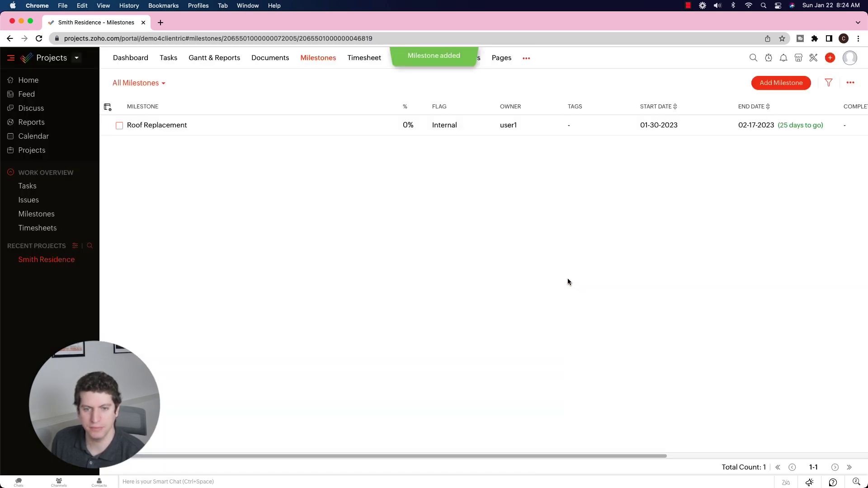
{"action": "left_click", "coordinate": [311, 58]}
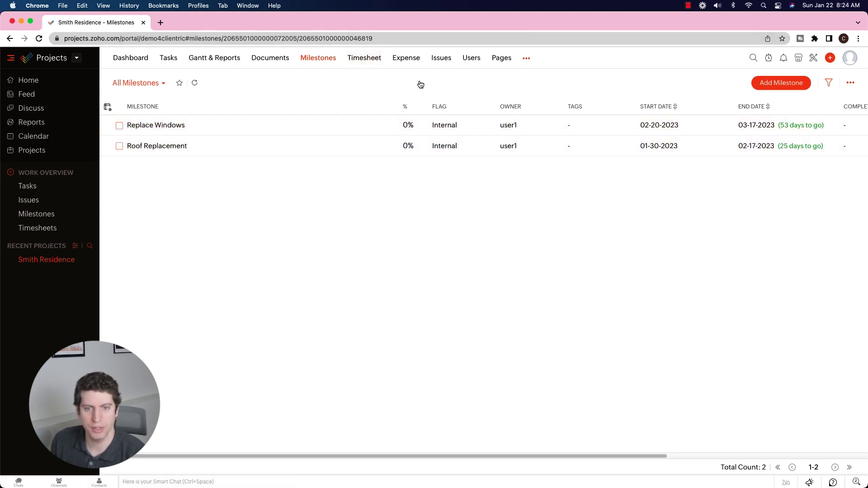
- Add an 'Order Materials' task list to Roof Replacement and open it for a new task
{"action": "left_click", "coordinate": [190, 146]}
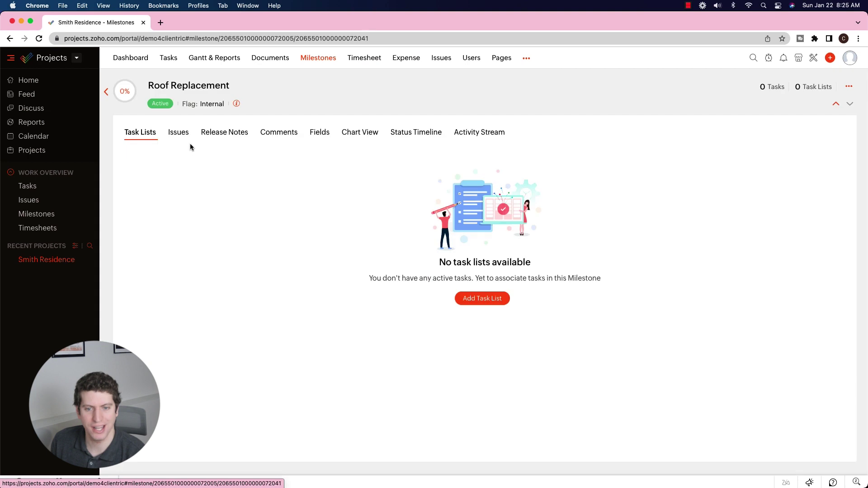
{"action": "left_click", "coordinate": [478, 300]}
{"action": "type", "text": "Order Materials"}
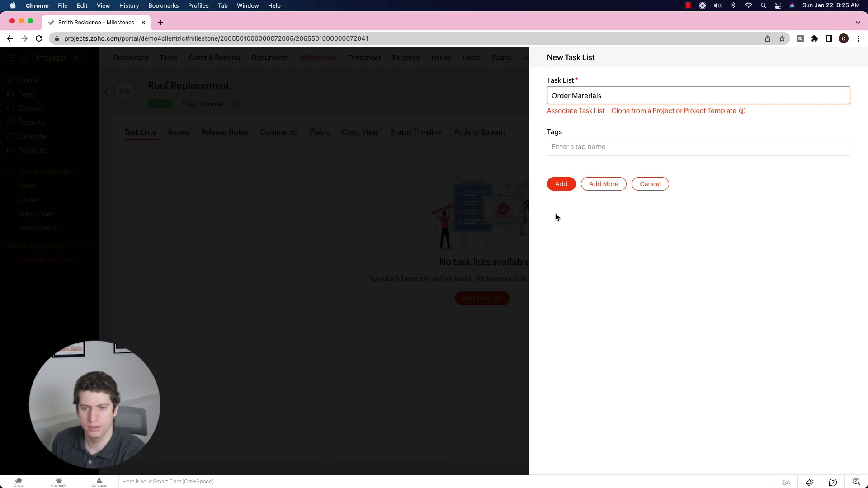
{"action": "left_click", "coordinate": [561, 184]}
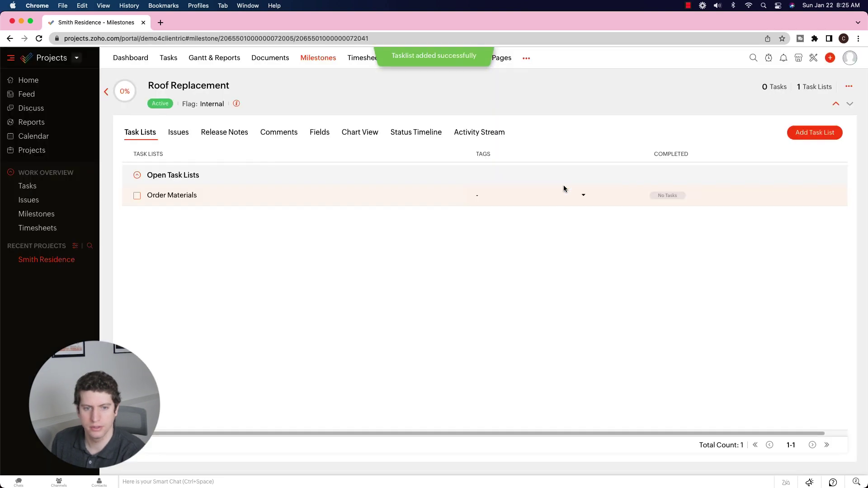
{"action": "left_click", "coordinate": [168, 196]}
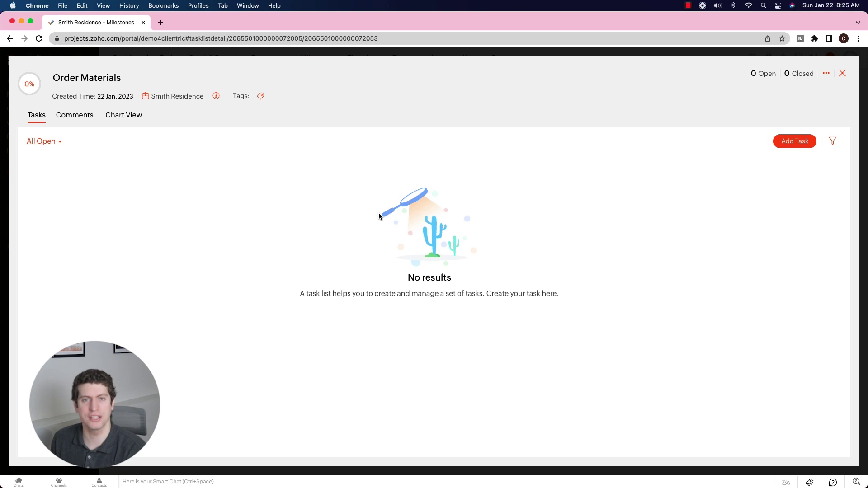
{"action": "left_click", "coordinate": [794, 141]}
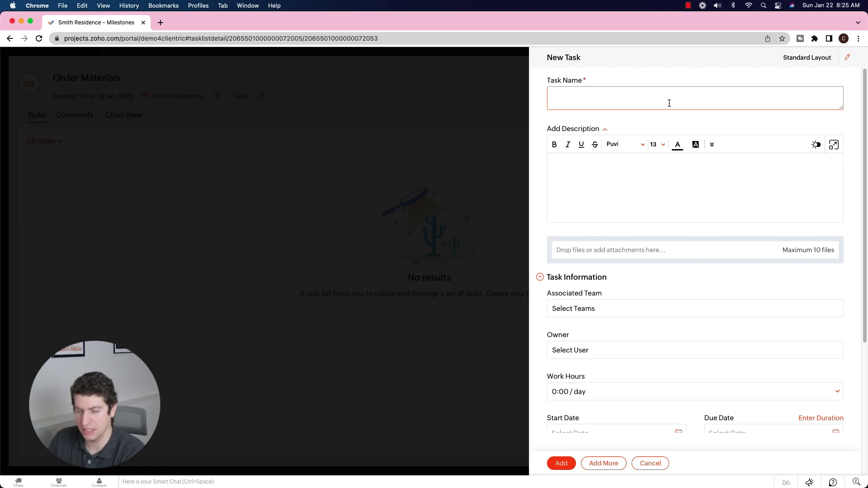
- Name the task 'Order Roof Materials' with a description about ordering roof materials from Roof Hub
{"action": "type", "text": "Order"}
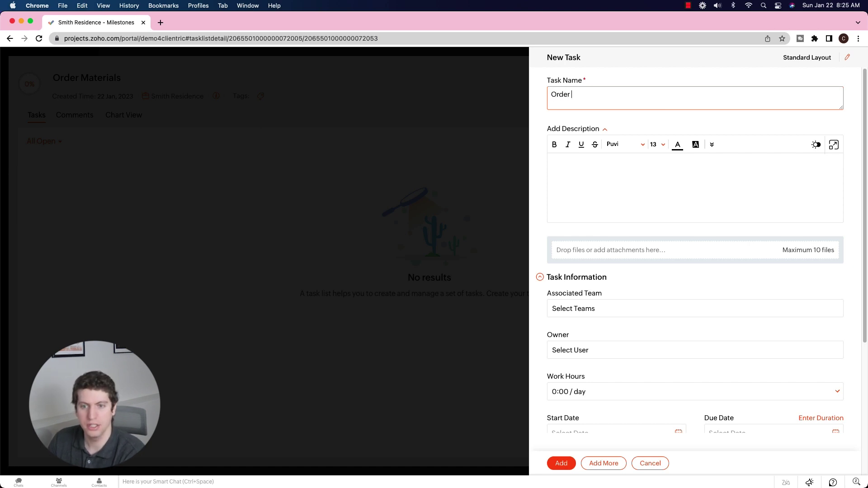
{"action": "type", "text": " Roof"}
{"action": "type", "text": " Mating"}
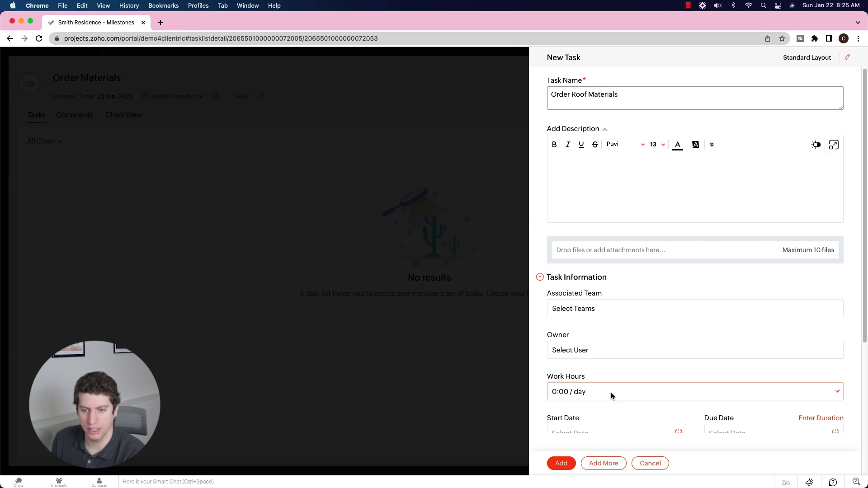
{"action": "left_click", "coordinate": [580, 185]}
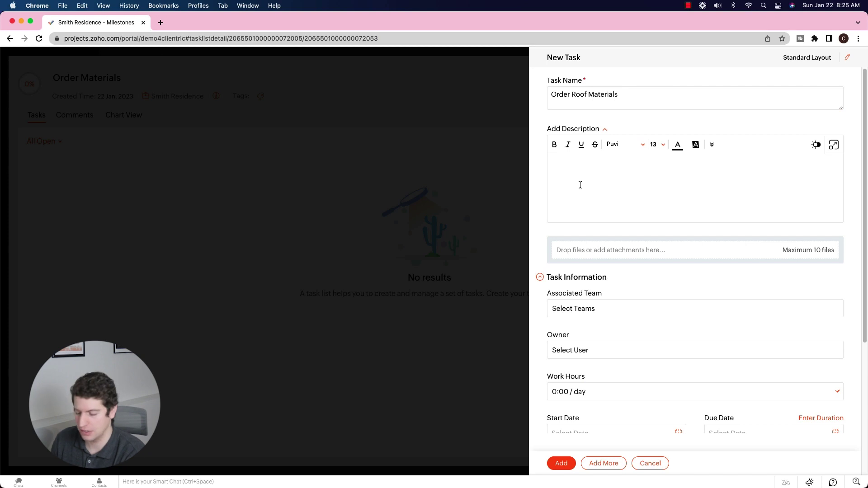
{"action": "type", "text": "We need the P"}
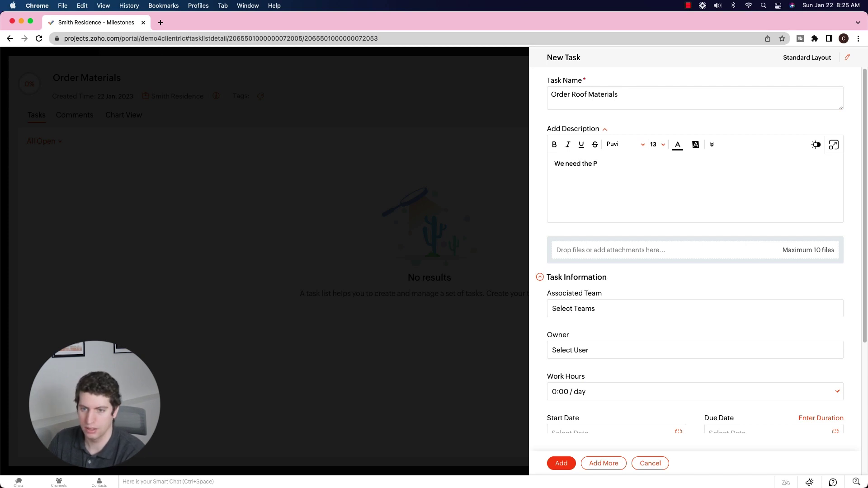
{"action": "type", "text": "roject Manager to ord"}
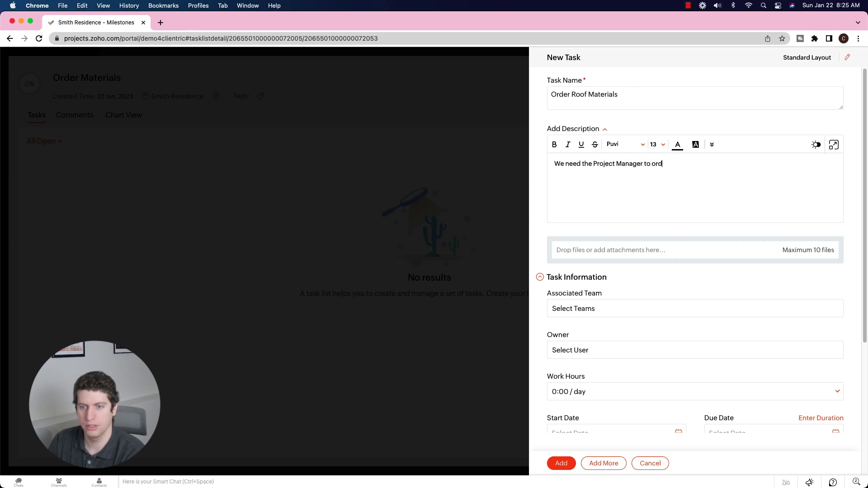
{"action": "type", "text": "er roof materias"}
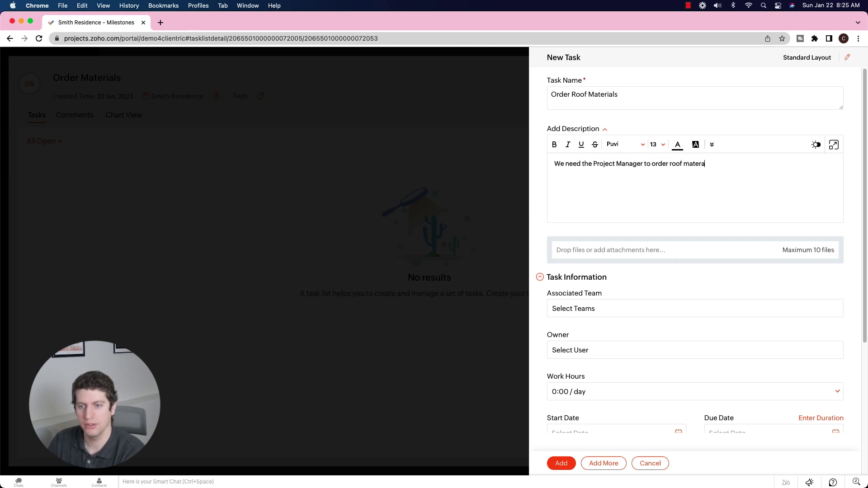
{"action": "type", "text": "ls from Roof Hub"}
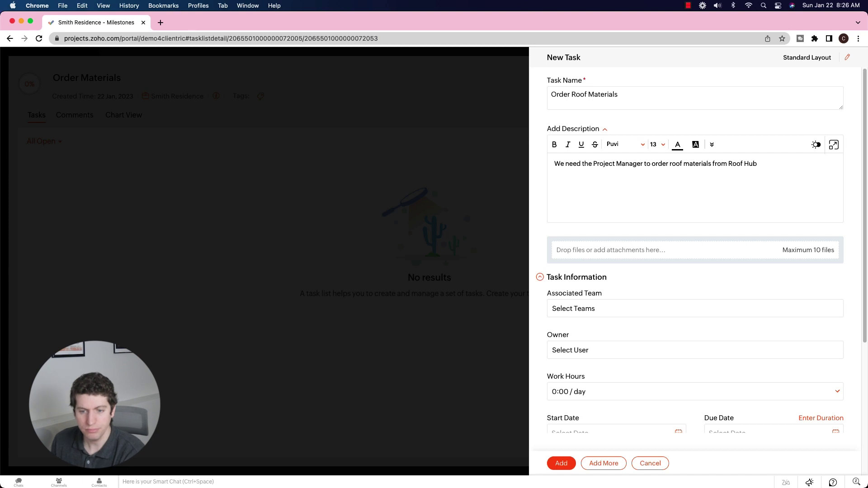
{"action": "left_click", "coordinate": [653, 311]}
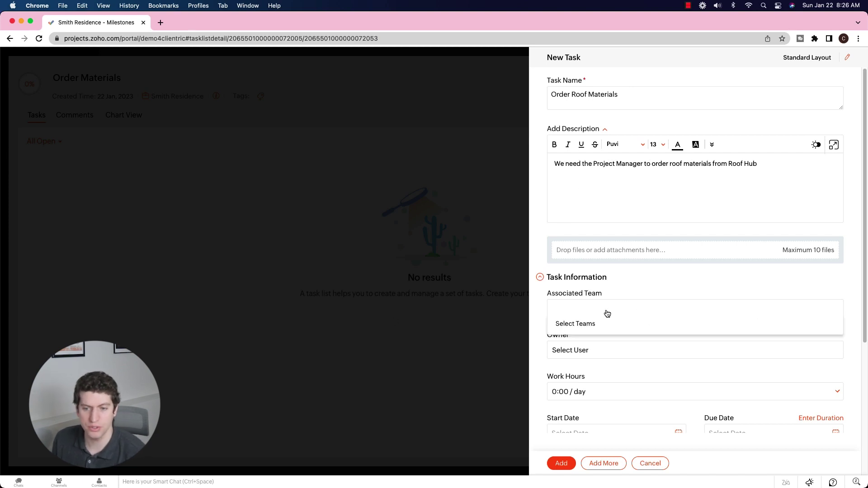
- Make the project user the task owner, leaving work hours unchanged
{"action": "left_click", "coordinate": [582, 351]}
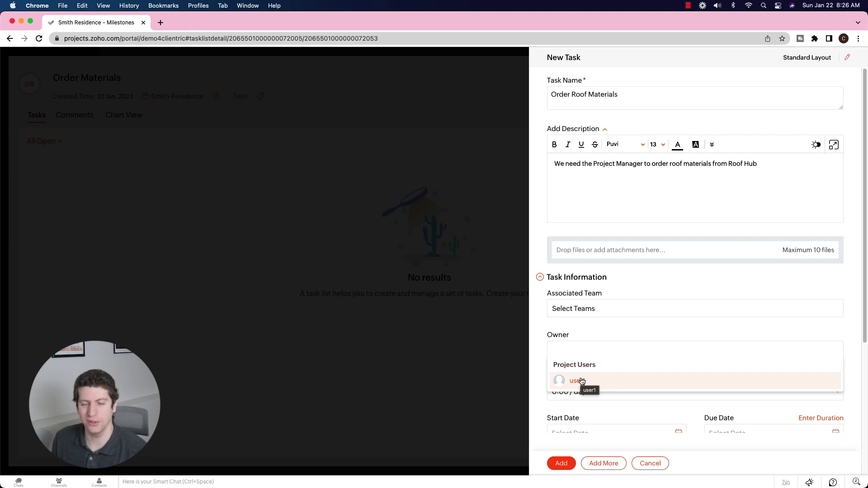
{"action": "left_click", "coordinate": [582, 382]}
{"action": "scroll", "coordinate": [585, 380], "scroll_direction": "down", "scroll_amount": 3}
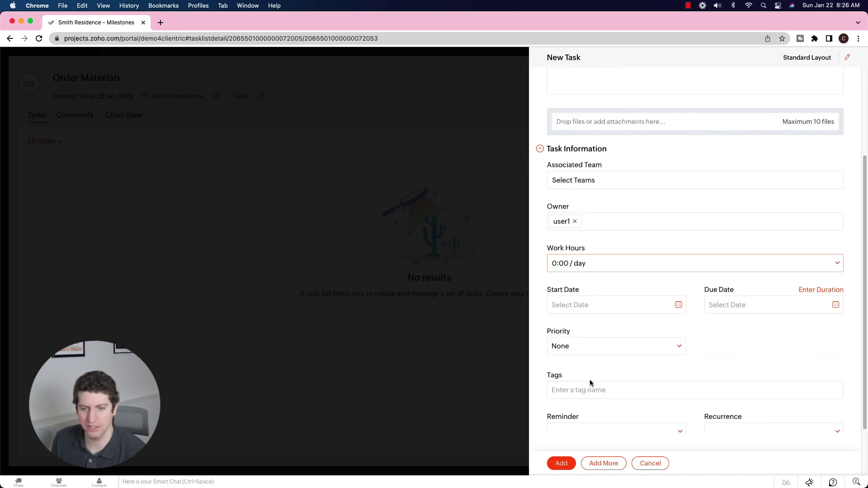
{"action": "left_click", "coordinate": [586, 269]}
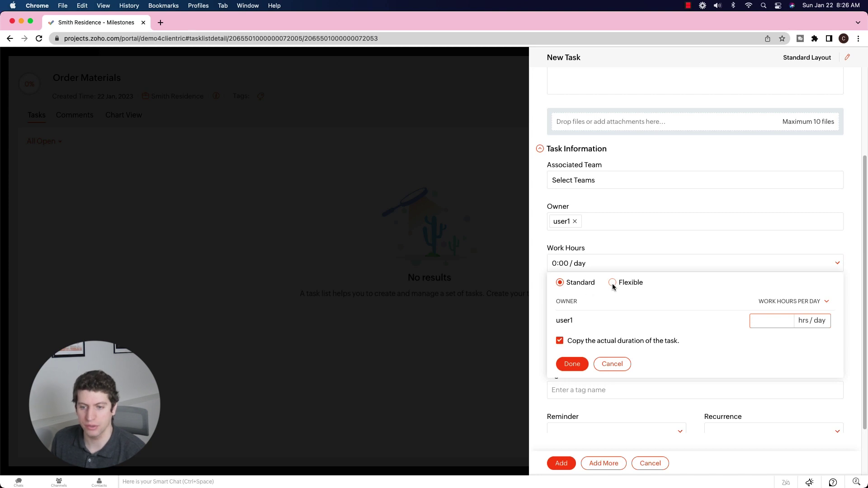
{"action": "left_click", "coordinate": [614, 364]}
{"action": "left_click", "coordinate": [614, 364]}
- Schedule the task 01-23-2023 to 01-25-2023 with High priority
{"action": "left_click", "coordinate": [610, 308]}
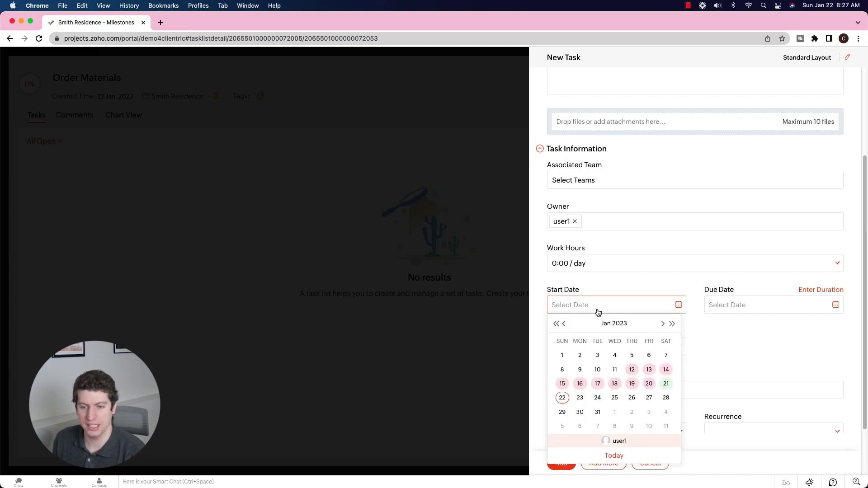
{"action": "left_click", "coordinate": [580, 398]}
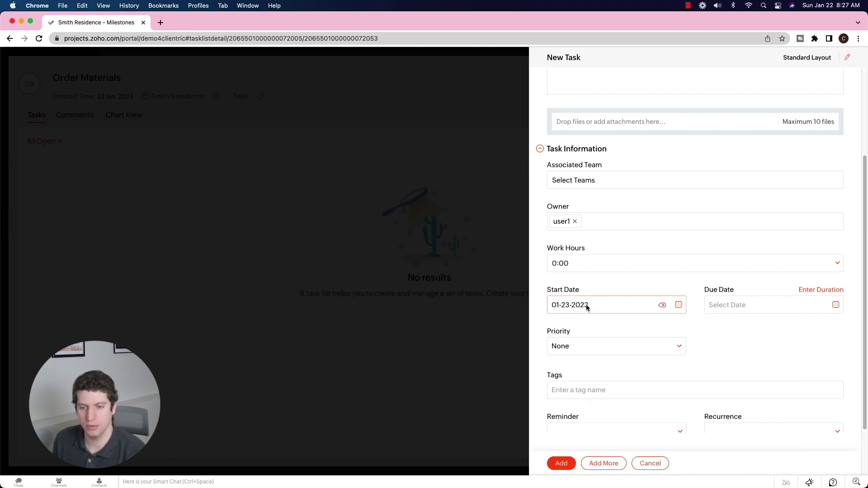
{"action": "left_click", "coordinate": [726, 305]}
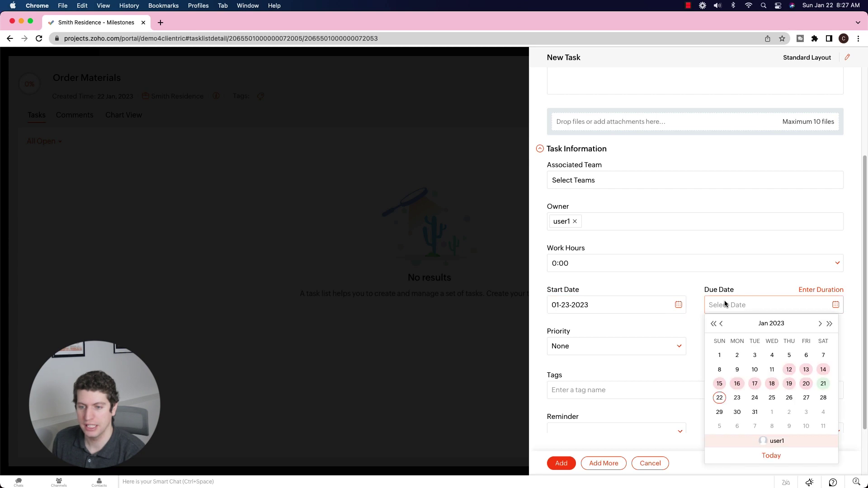
{"action": "left_click", "coordinate": [774, 398]}
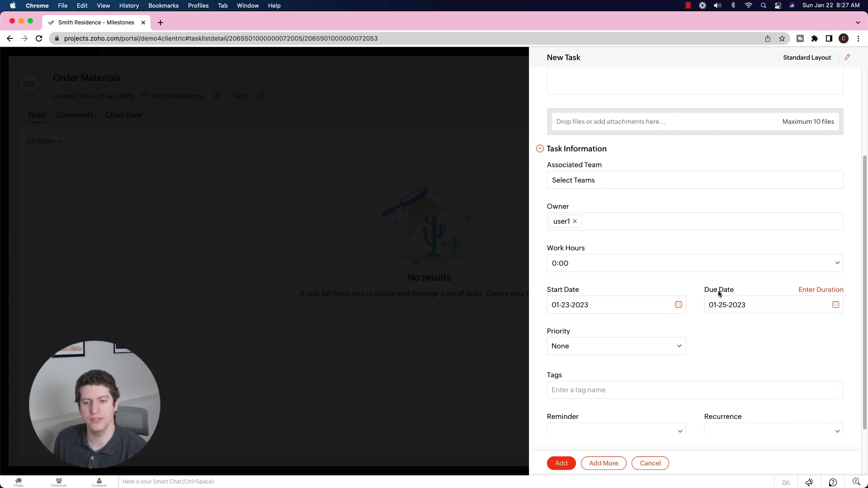
{"action": "left_click", "coordinate": [613, 345]}
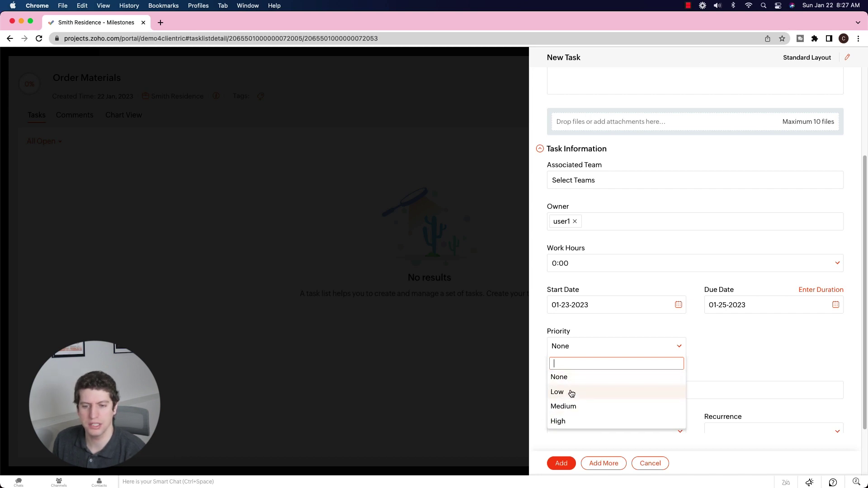
{"action": "left_click", "coordinate": [559, 420]}
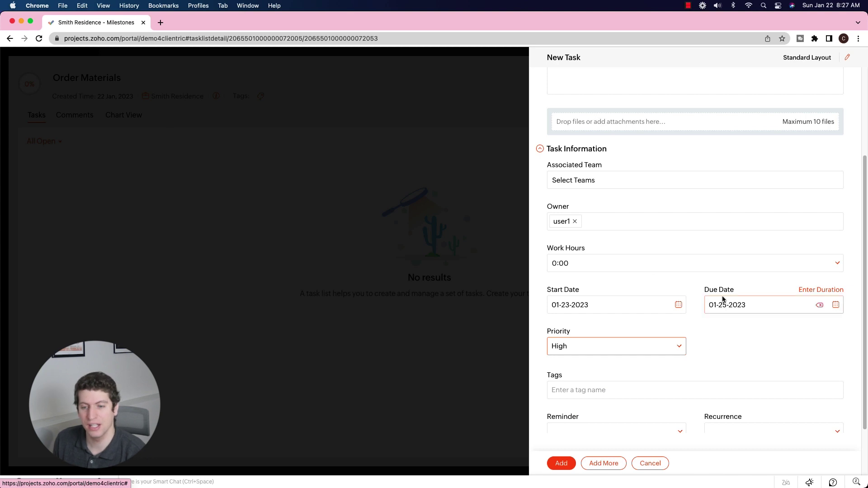
{"action": "scroll", "coordinate": [717, 349], "scroll_direction": "down", "scroll_amount": 1}
{"action": "scroll", "coordinate": [719, 349], "scroll_direction": "down", "scroll_amount": 2}
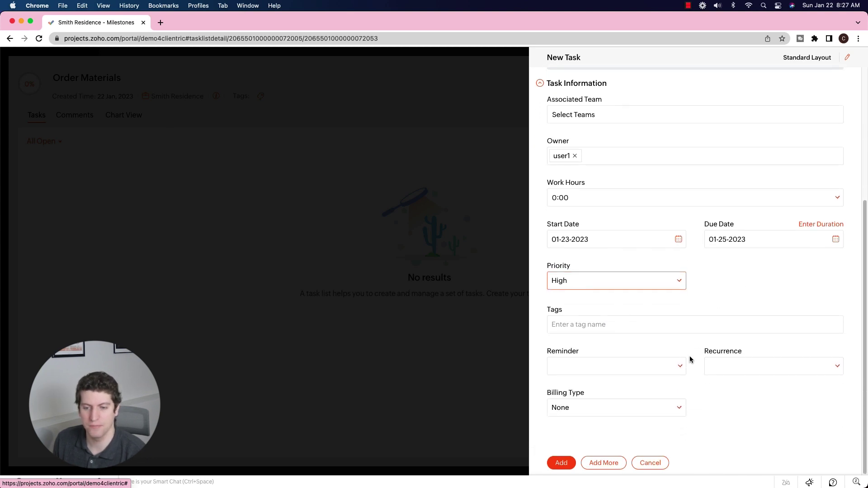
- Try the reminder time and specific-date options, then close them with no reminder set
{"action": "left_click", "coordinate": [568, 364]}
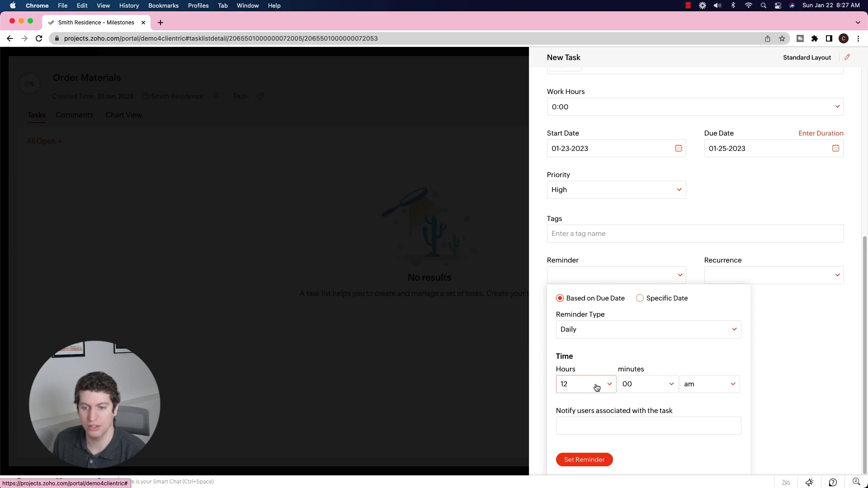
{"action": "left_click", "coordinate": [706, 388]}
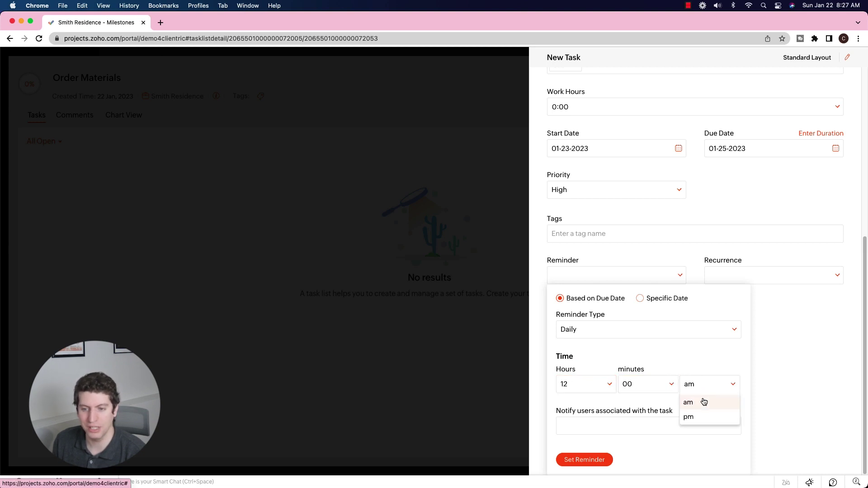
{"action": "left_click", "coordinate": [649, 344]}
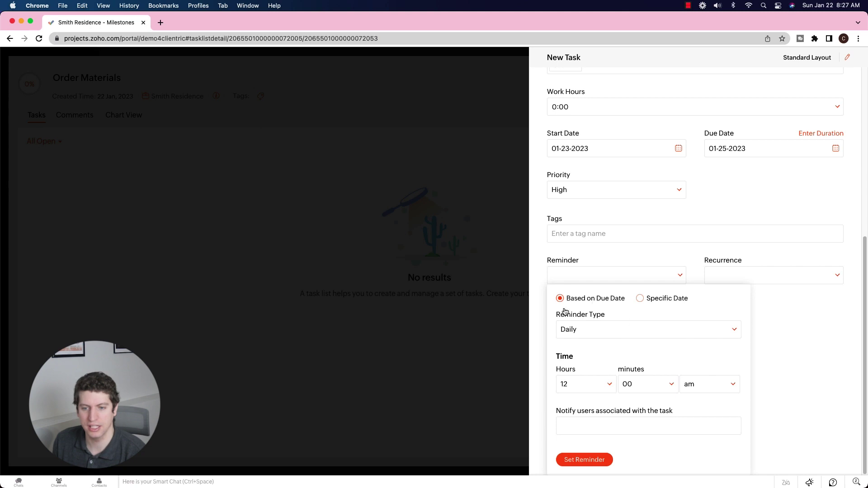
{"action": "left_click", "coordinate": [641, 298]}
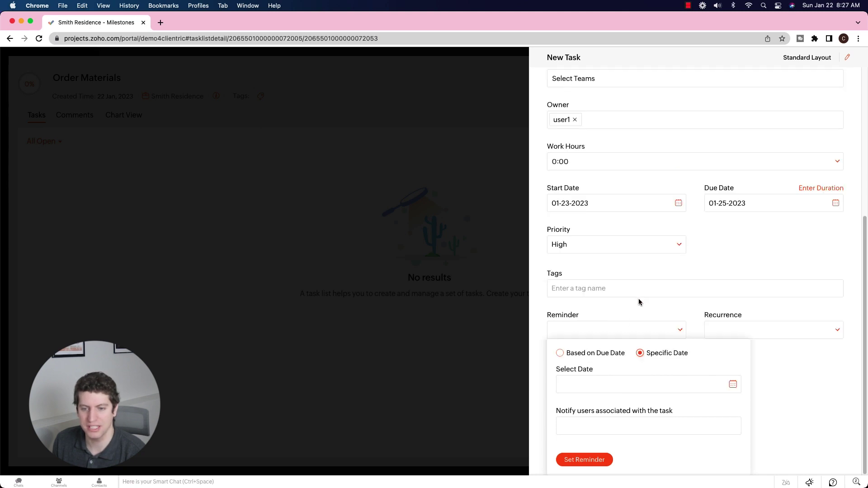
{"action": "left_click", "coordinate": [578, 383]}
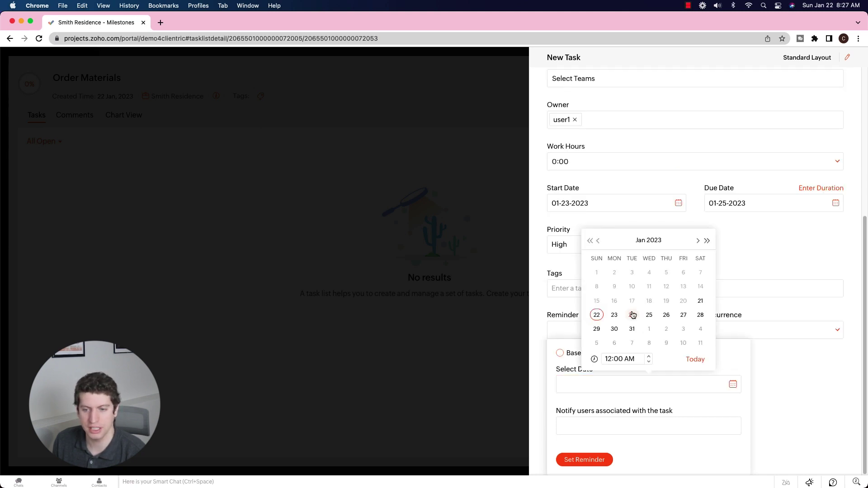
{"action": "left_click", "coordinate": [728, 273]}
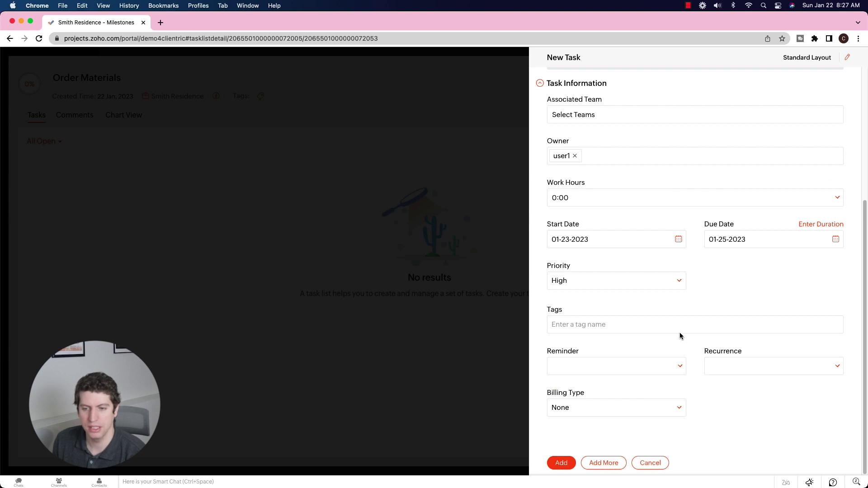
{"action": "left_click", "coordinate": [724, 364]}
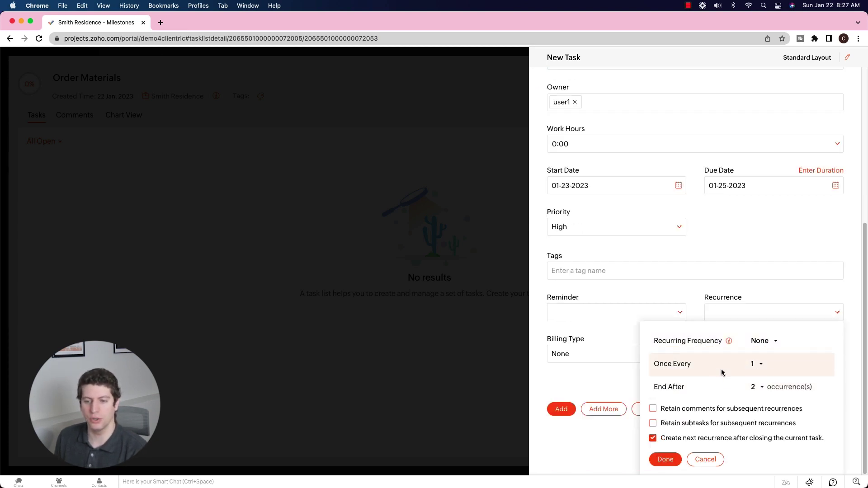
- Make the task recur Weekly, once every 1 interval
{"action": "left_click", "coordinate": [764, 388]}
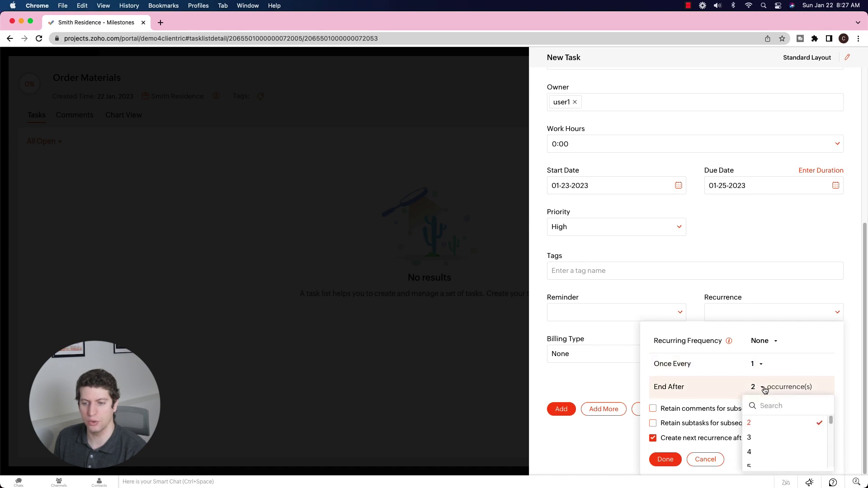
{"action": "left_click", "coordinate": [758, 364]}
{"action": "left_click", "coordinate": [691, 380]}
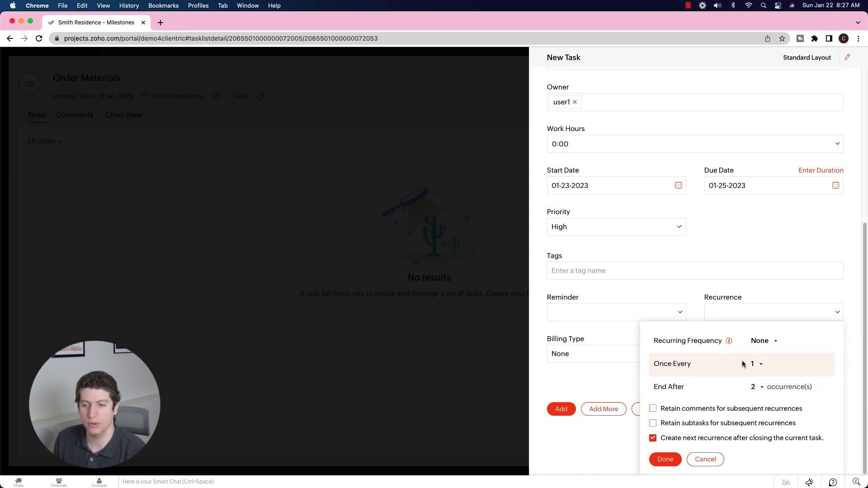
{"action": "left_click", "coordinate": [773, 342]}
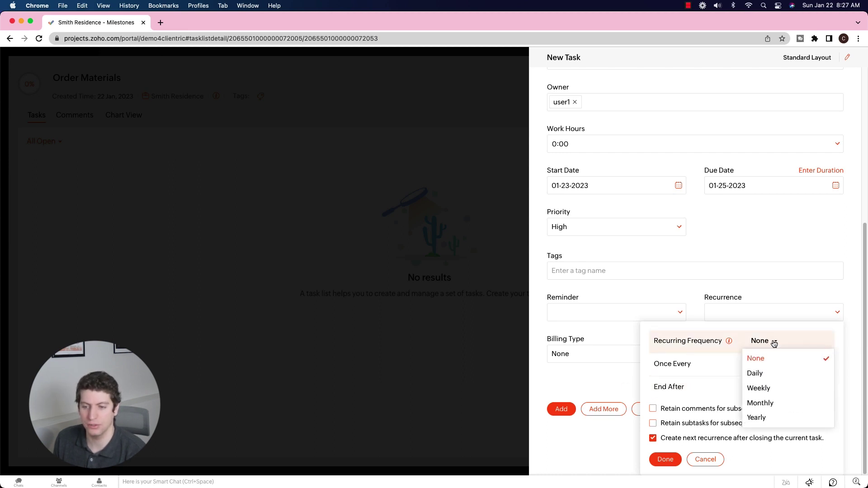
{"action": "left_click", "coordinate": [767, 372]}
{"action": "left_click", "coordinate": [763, 345]}
{"action": "left_click", "coordinate": [759, 387]}
{"action": "left_click", "coordinate": [767, 342]}
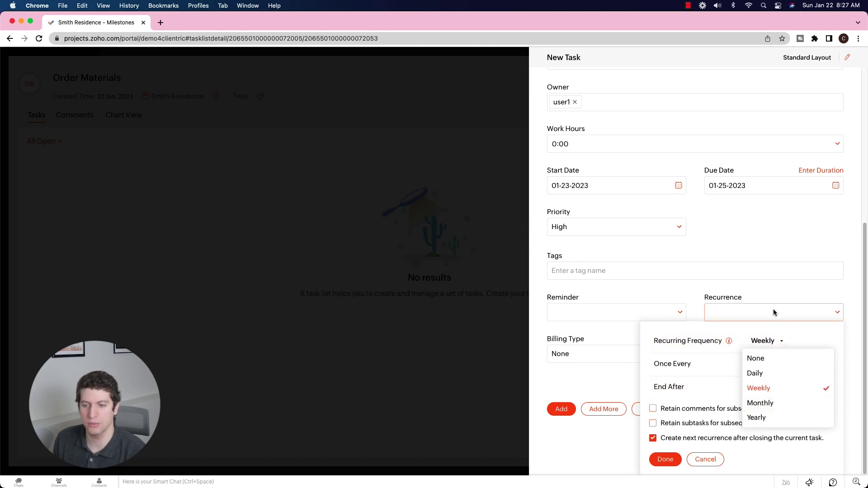
{"action": "left_click", "coordinate": [775, 292]}
- Check the billing type choices, then save the Order Roof Materials task to the list
{"action": "left_click", "coordinate": [564, 407]}
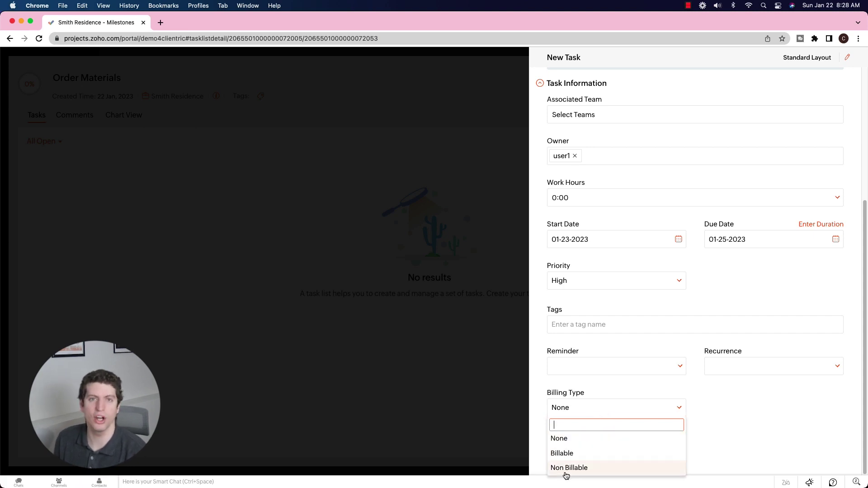
{"action": "right_click", "coordinate": [568, 452]}
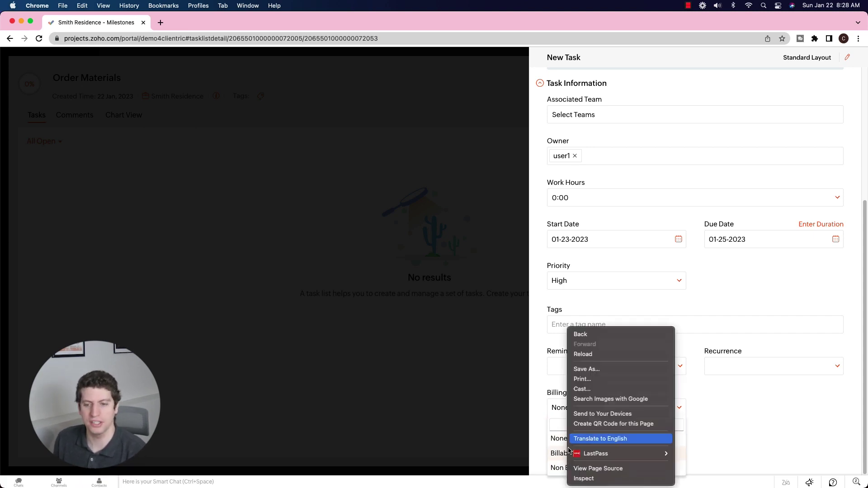
{"action": "left_click", "coordinate": [634, 303]}
{"action": "scroll", "coordinate": [656, 135], "scroll_direction": "up", "scroll_amount": 5}
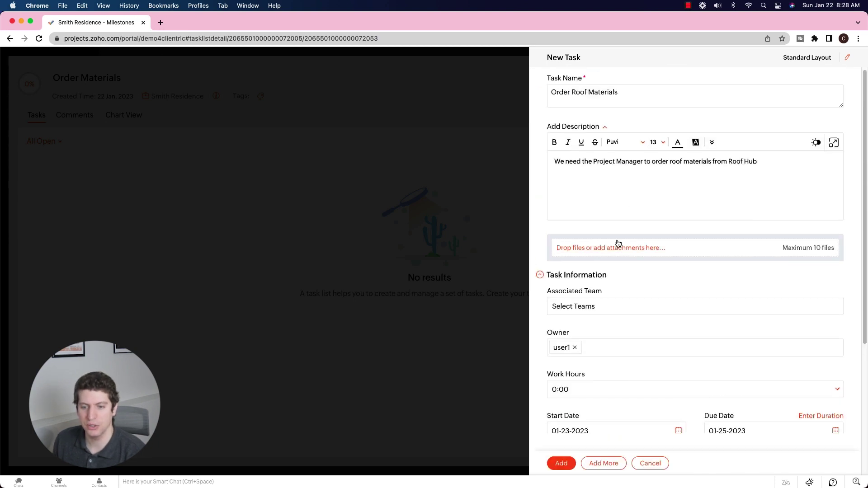
{"action": "left_click", "coordinate": [561, 464]}
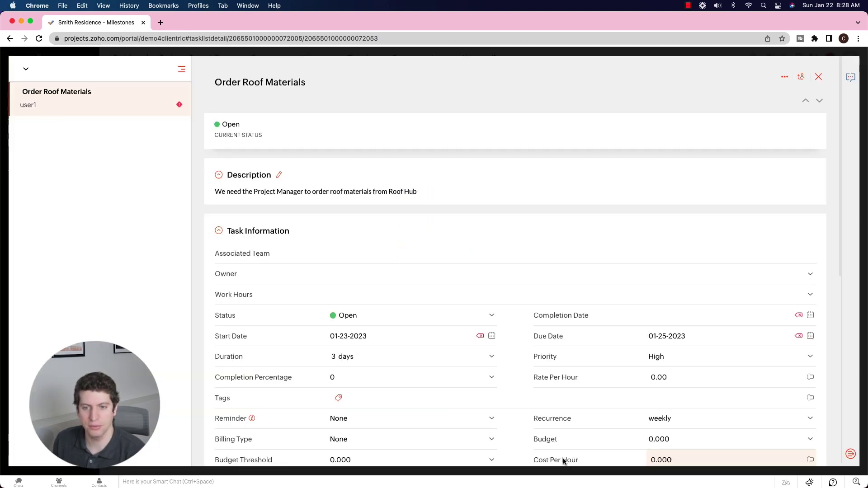
{"action": "left_click", "coordinate": [819, 76]}
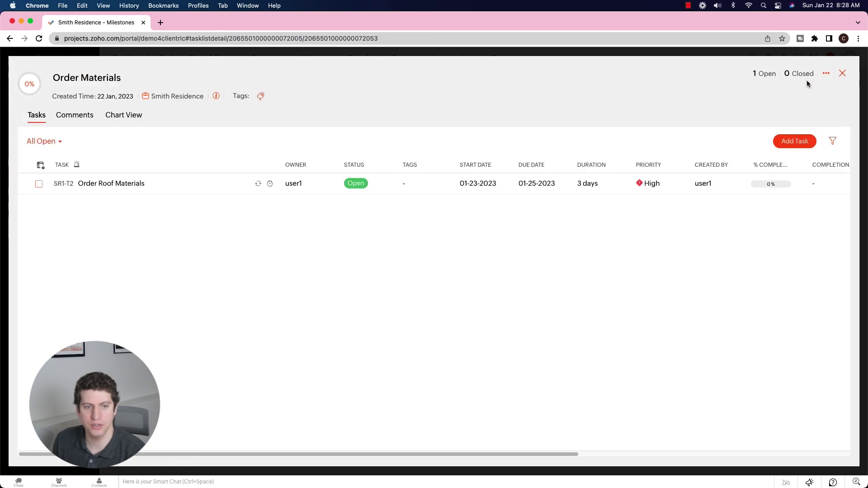
{"action": "left_click", "coordinate": [800, 145]}
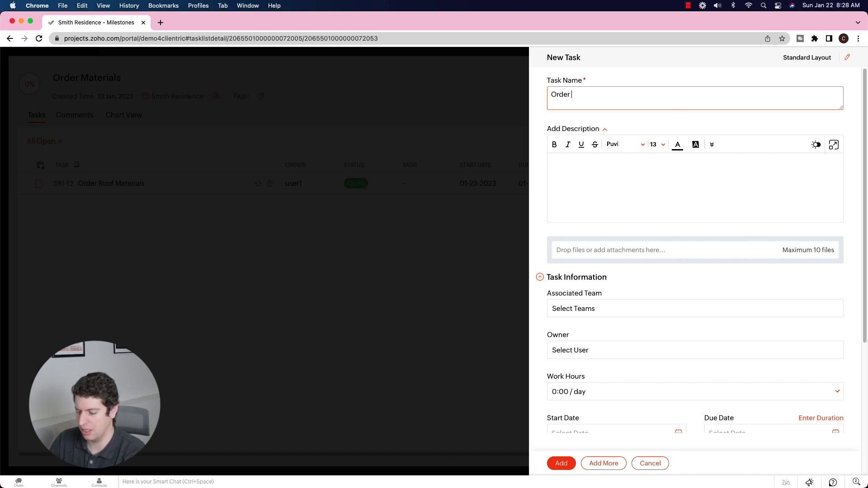
- Describe the Order Bins task and assign it to the project user
{"action": "left_click", "coordinate": [630, 194]}
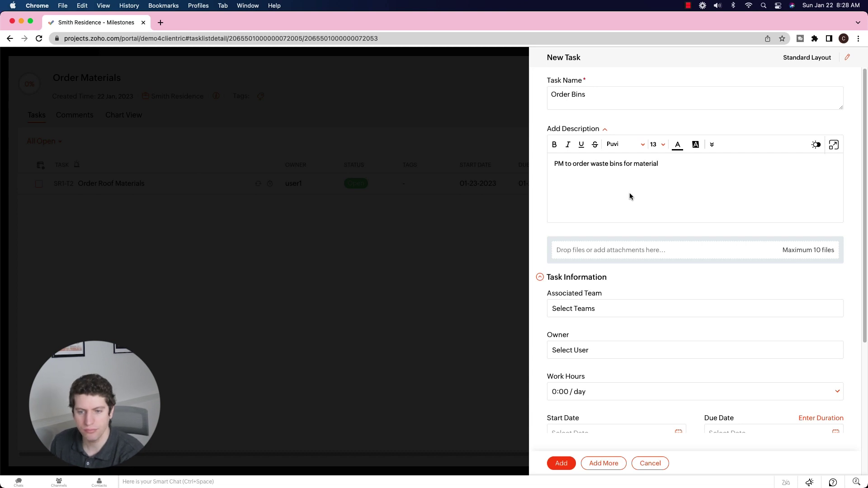
{"action": "left_click", "coordinate": [586, 307]}
{"action": "left_click", "coordinate": [598, 351]}
{"action": "left_click", "coordinate": [544, 348]}
{"action": "scroll", "coordinate": [595, 411], "scroll_direction": "down", "scroll_amount": 1}
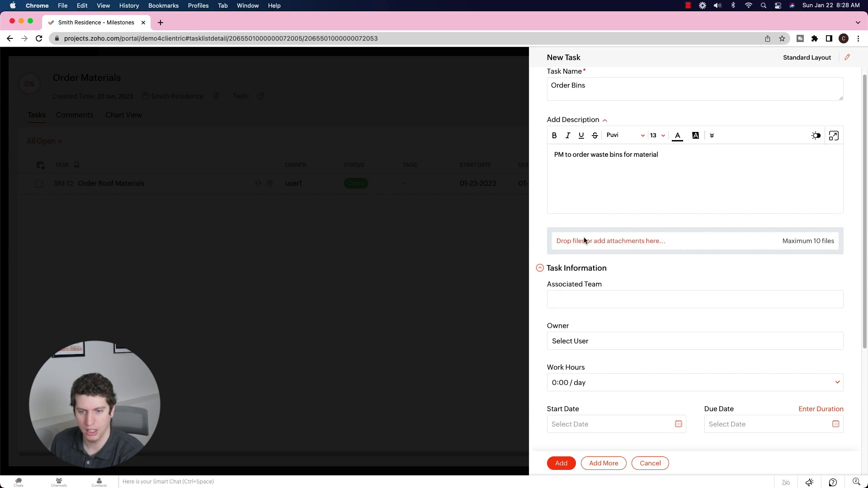
{"action": "left_click", "coordinate": [589, 342]}
{"action": "left_click", "coordinate": [580, 370]}
{"action": "scroll", "coordinate": [579, 315], "scroll_direction": "down", "scroll_amount": 5}
- Schedule Order Bins 01-24-2023 to 01-25-2023 with High priority and add it
{"action": "left_click", "coordinate": [578, 309]}
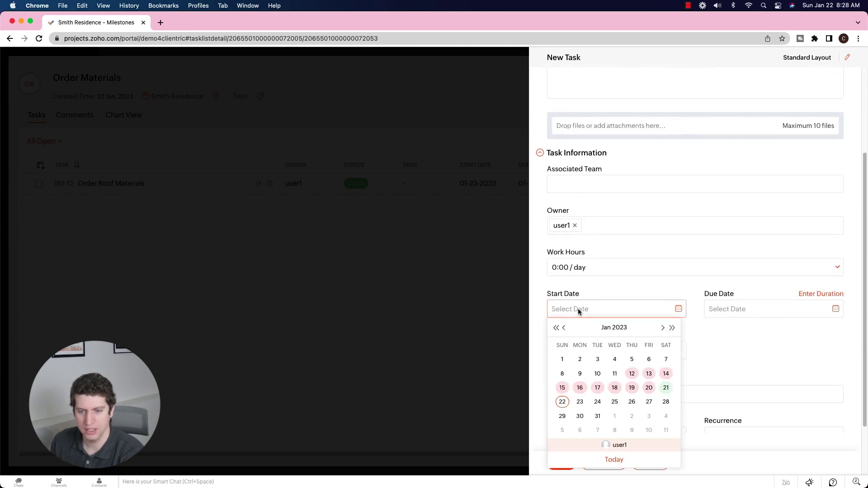
{"action": "left_click", "coordinate": [598, 402]}
{"action": "left_click", "coordinate": [715, 310]}
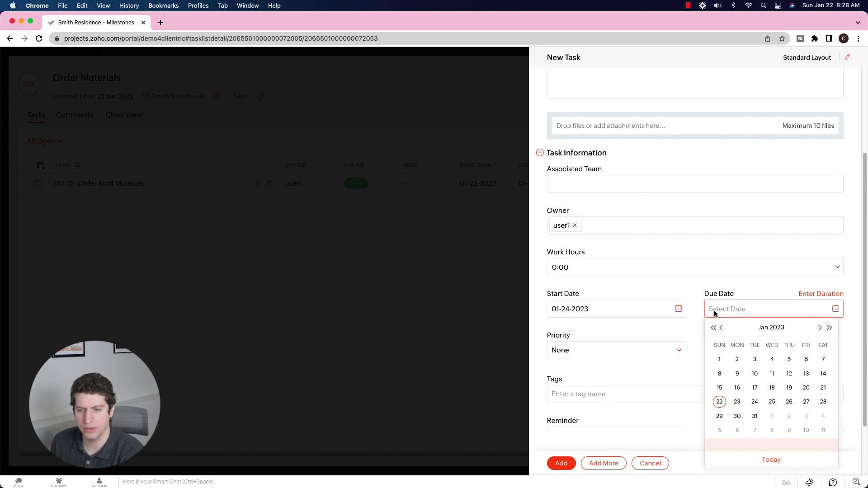
{"action": "left_click", "coordinate": [771, 402]}
{"action": "left_click", "coordinate": [597, 352]}
{"action": "left_click", "coordinate": [574, 424]}
{"action": "scroll", "coordinate": [573, 365], "scroll_direction": "down", "scroll_amount": 3}
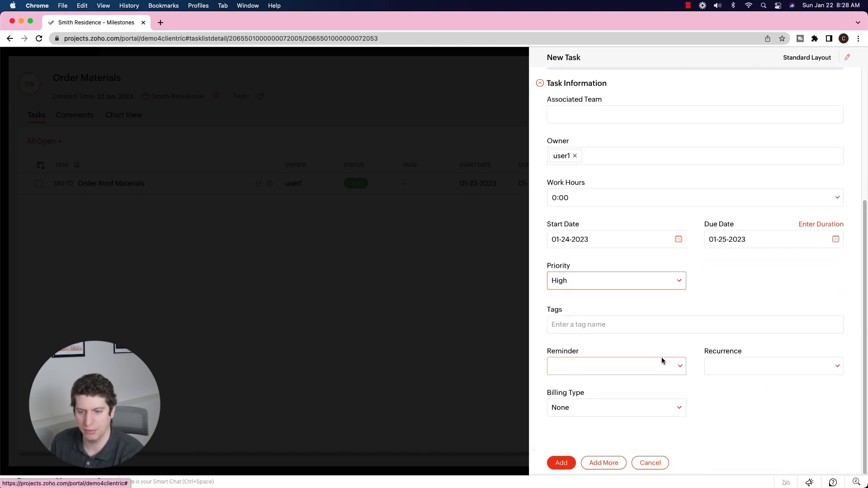
{"action": "left_click", "coordinate": [565, 463]}
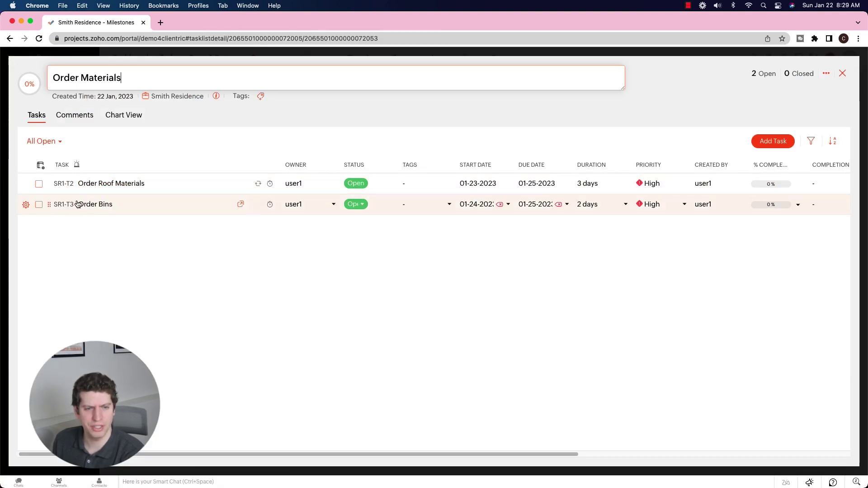
- Replace the 'Order Materials' list title with 'Project Manager Job Prep Tasks' and save it
{"action": "left_click_drag", "start_coordinate": [128, 77], "coordinate": [51, 76]}
{"action": "left_click_drag", "start_coordinate": [146, 78], "coordinate": [44, 78]}
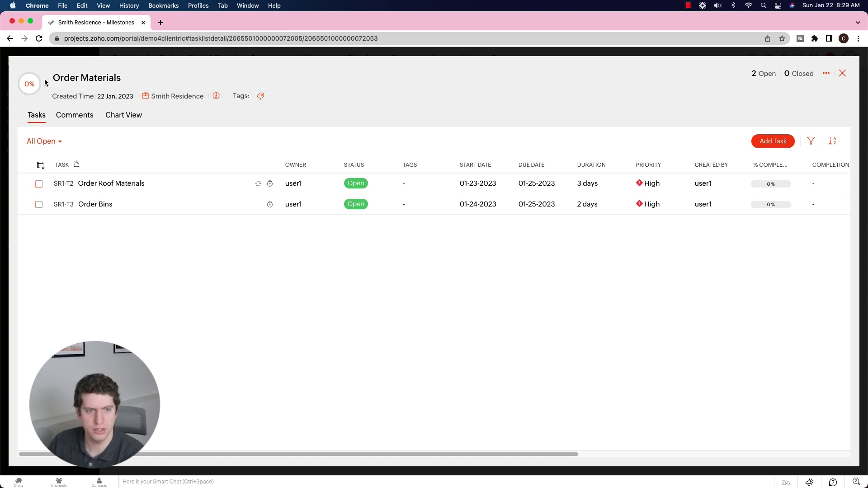
{"action": "left_click", "coordinate": [81, 78]}
{"action": "key", "text": "super+a"}
{"action": "type", "text": "P"}
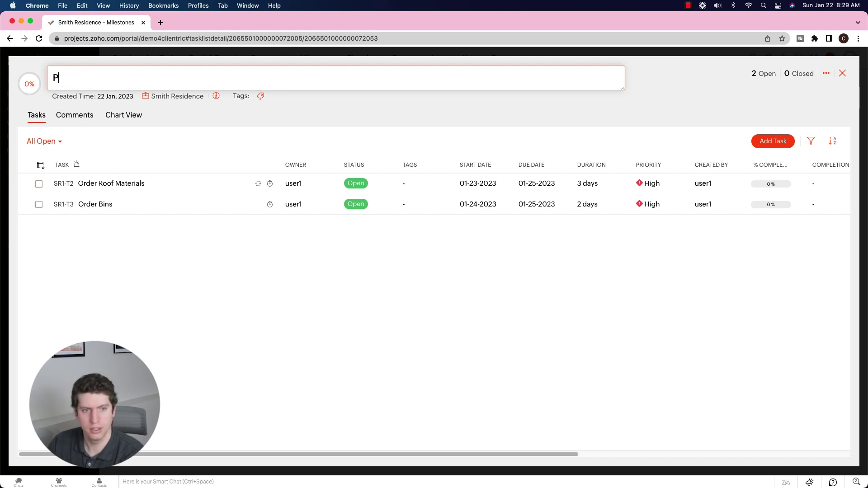
{"action": "type", "text": "roject Man"}
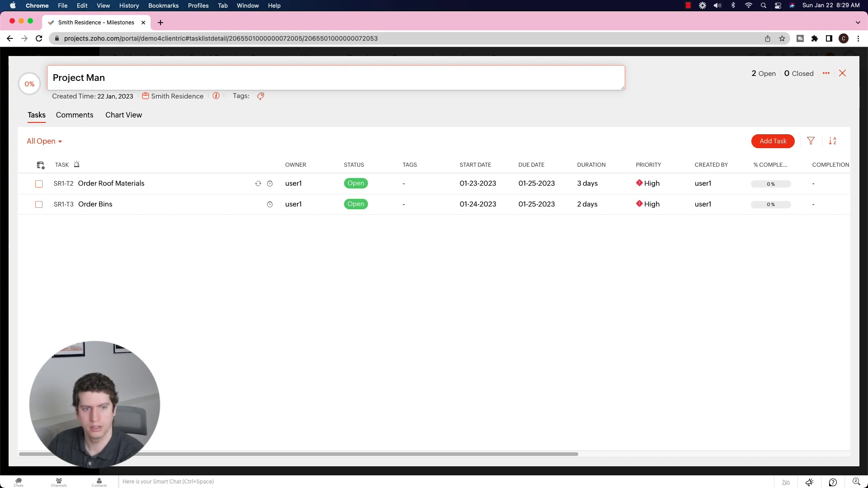
{"action": "type", "text": "ager Tassk"}
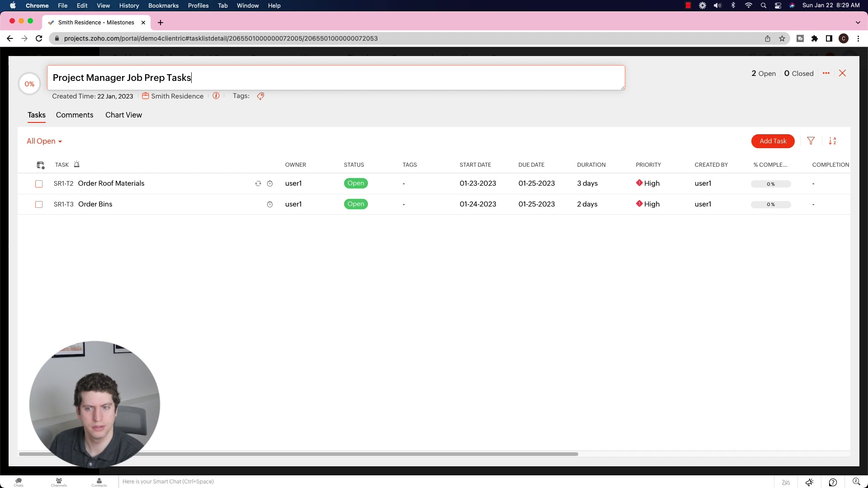
{"action": "left_click", "coordinate": [589, 342]}
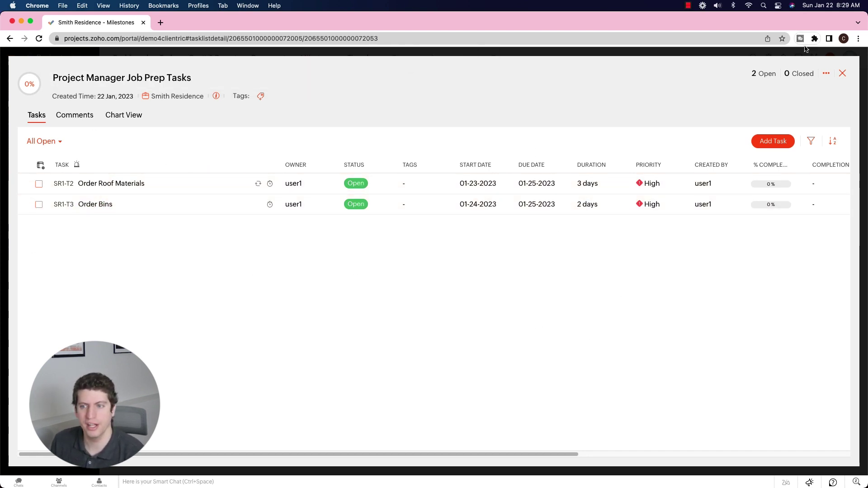
- Go back to the Milestones list and open the Roof Replacement milestone
{"action": "left_click", "coordinate": [841, 73]}
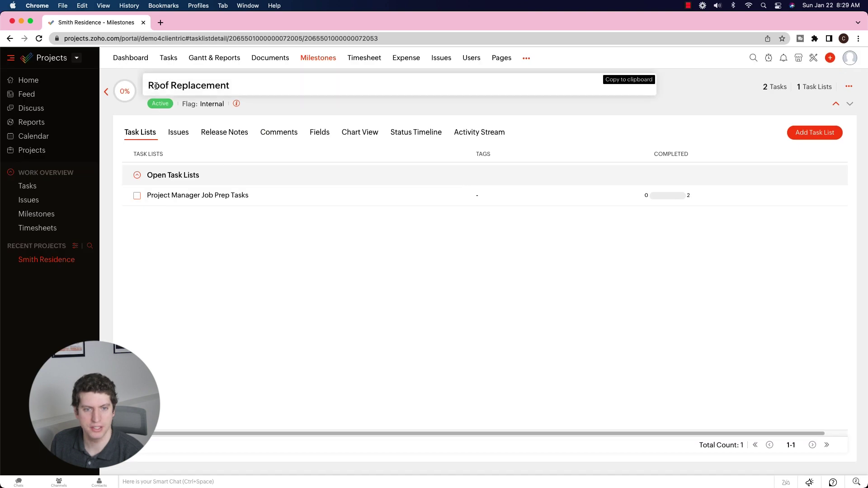
{"action": "left_click", "coordinate": [316, 62]}
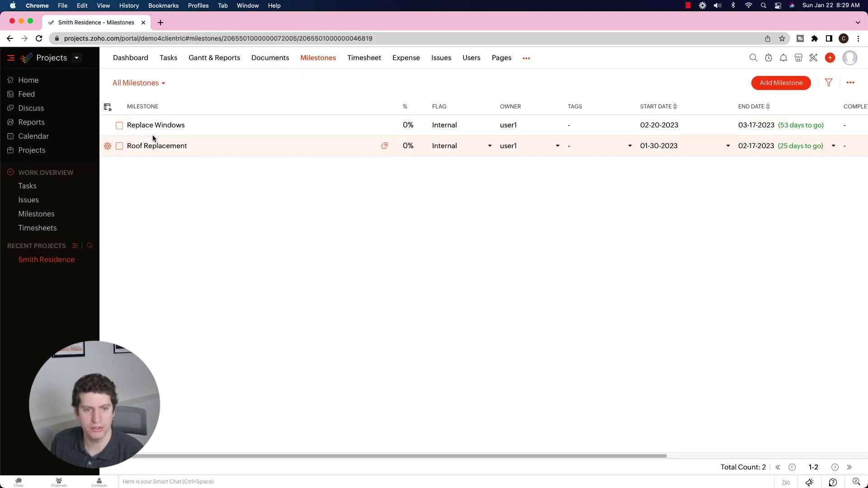
{"action": "left_click", "coordinate": [148, 148]}
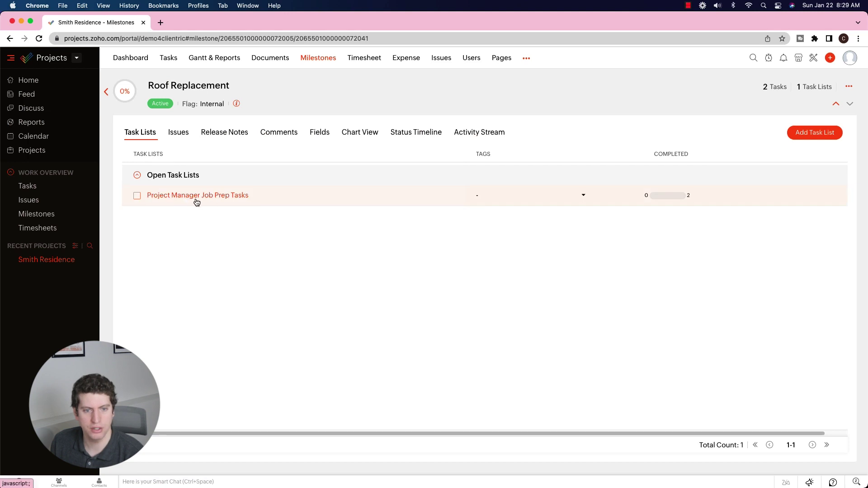
- Create a task list named 'Replace Rooft' in Roof Replacement and open it
{"action": "left_click", "coordinate": [811, 132]}
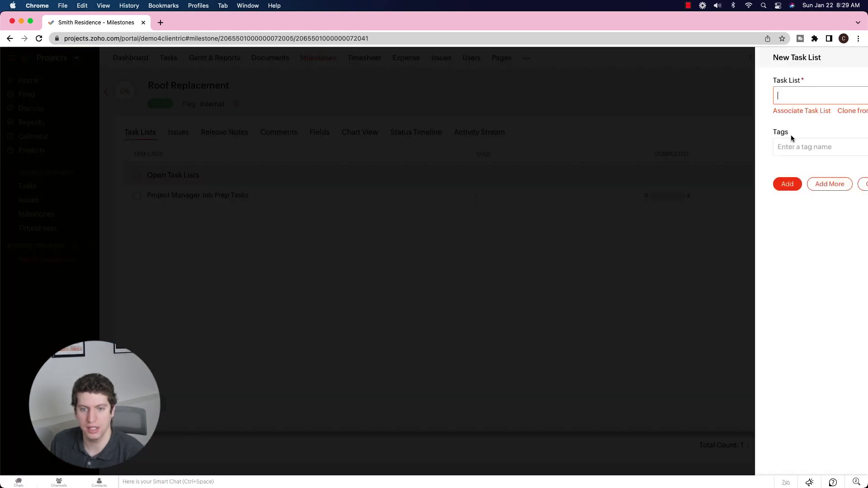
{"action": "type", "text": "Replace Rooft"}
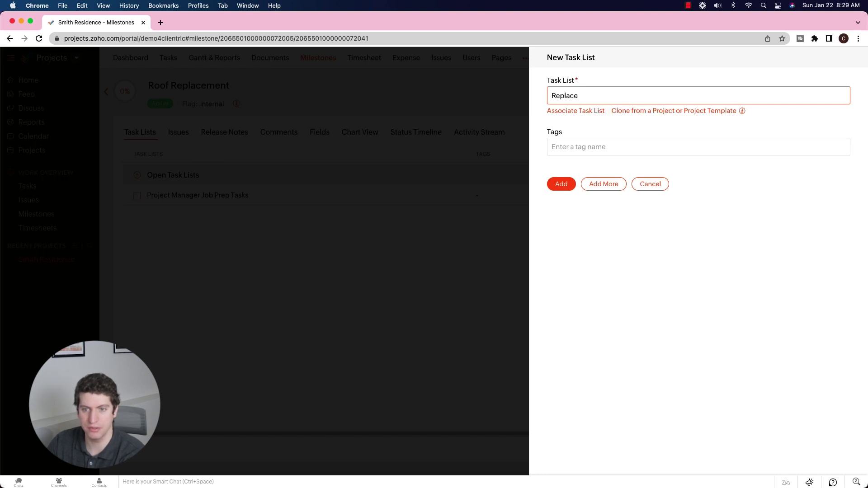
{"action": "left_click", "coordinate": [551, 187]}
{"action": "left_click", "coordinate": [154, 196]}
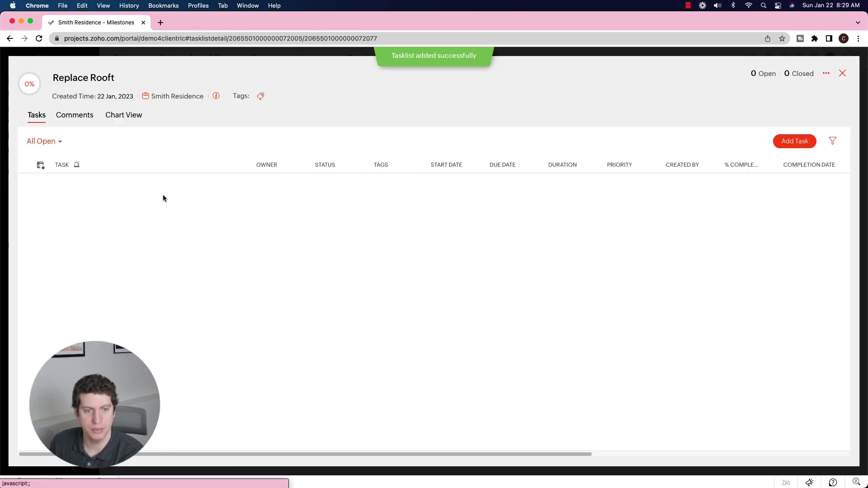
- Draft a 'Roof Take-Off' task with a description, then discard it and close the panel
{"action": "left_click", "coordinate": [793, 139]}
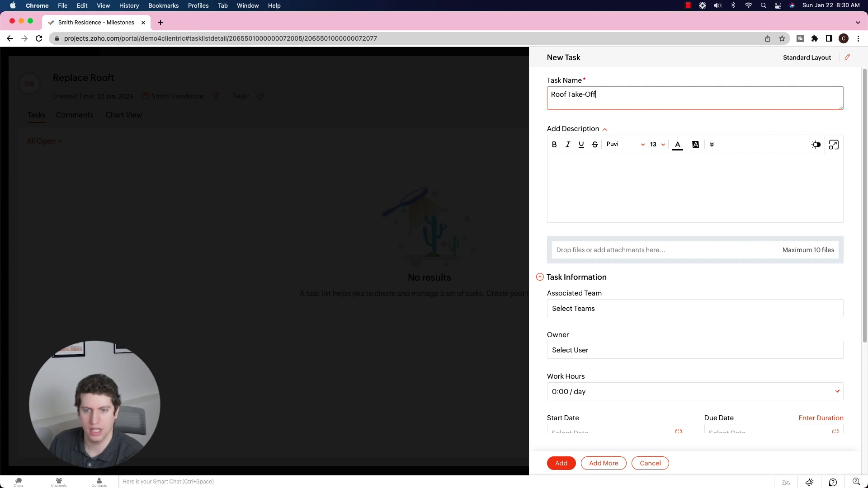
{"action": "left_click", "coordinate": [616, 180]}
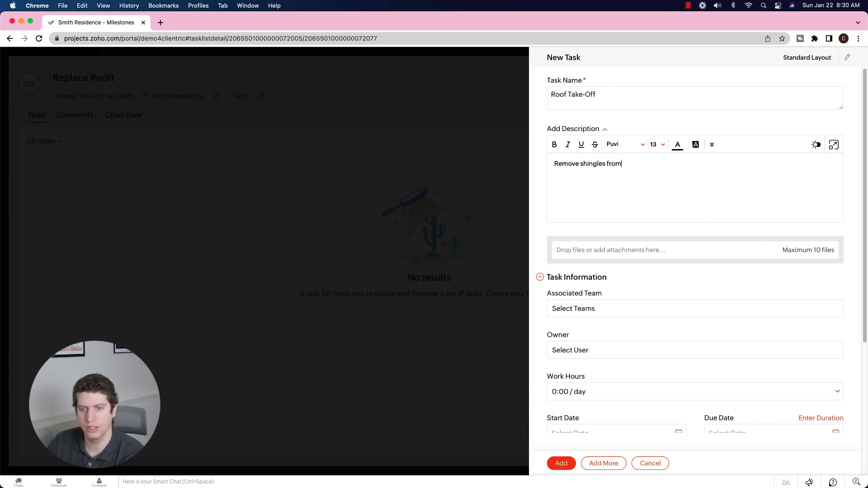
{"action": "scroll", "coordinate": [707, 219], "scroll_direction": "down", "scroll_amount": 3}
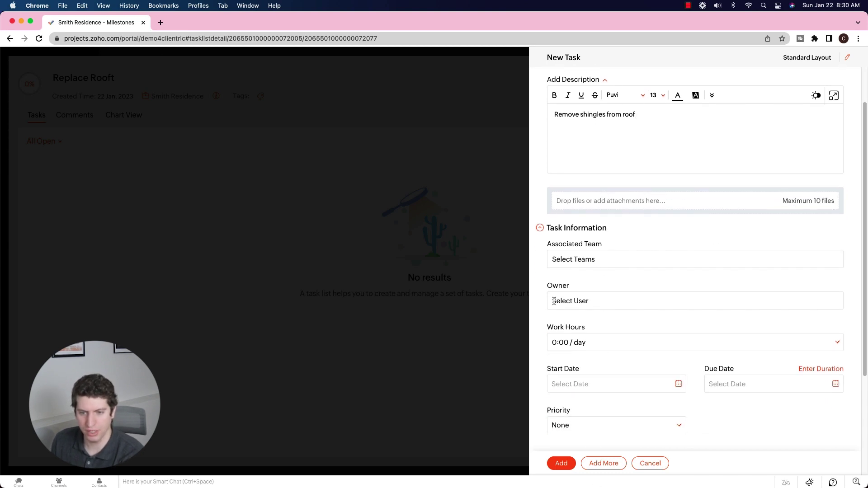
{"action": "left_click", "coordinate": [652, 463]}
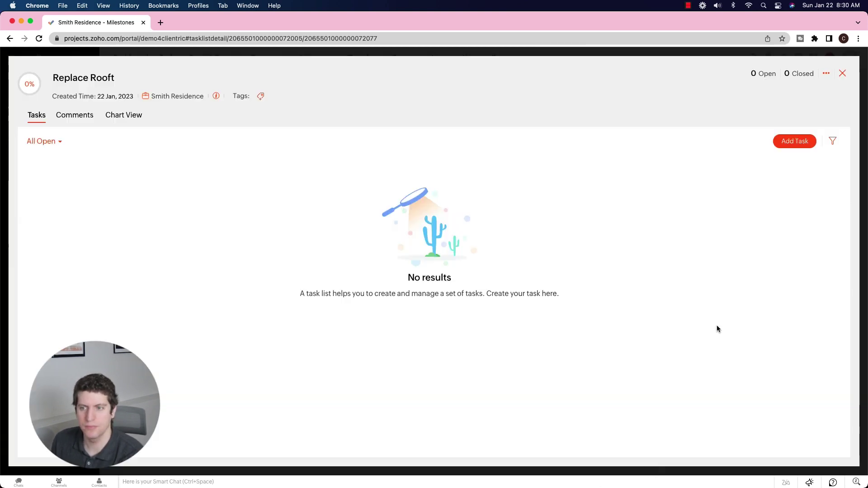
{"action": "left_click", "coordinate": [844, 75]}
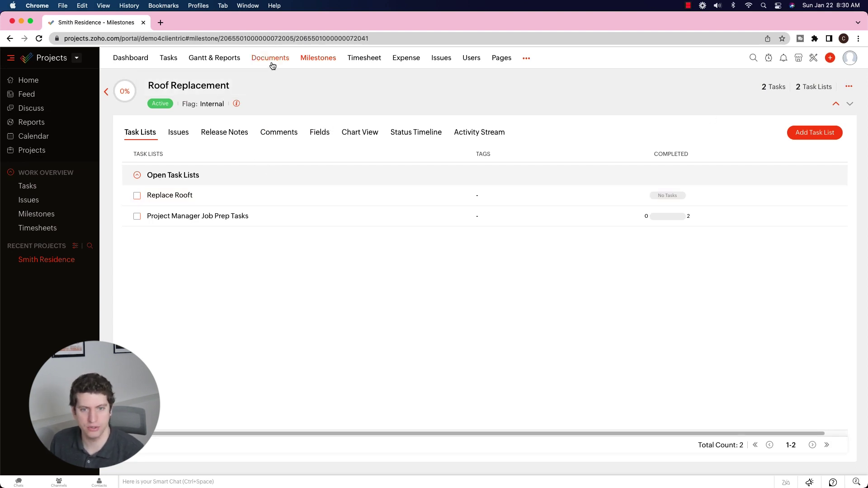
- Show the Smith Residence Gantt chart across January–February '23 and nudge Order Roof Materials later
{"action": "left_click", "coordinate": [216, 64]}
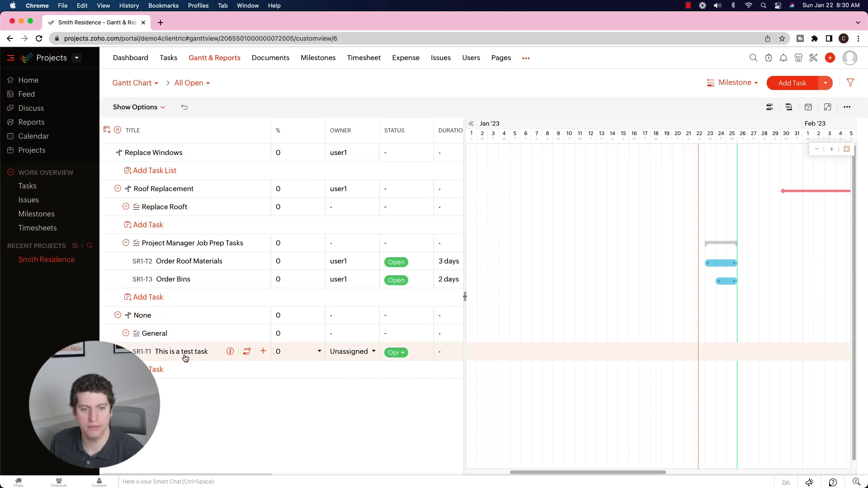
{"action": "mouse_move", "coordinate": [532, 472]}
{"action": "left_mouse_down"}
{"action": "mouse_move", "coordinate": [587, 473]}
{"action": "mouse_move", "coordinate": [541, 472]}
{"action": "left_mouse_up"}
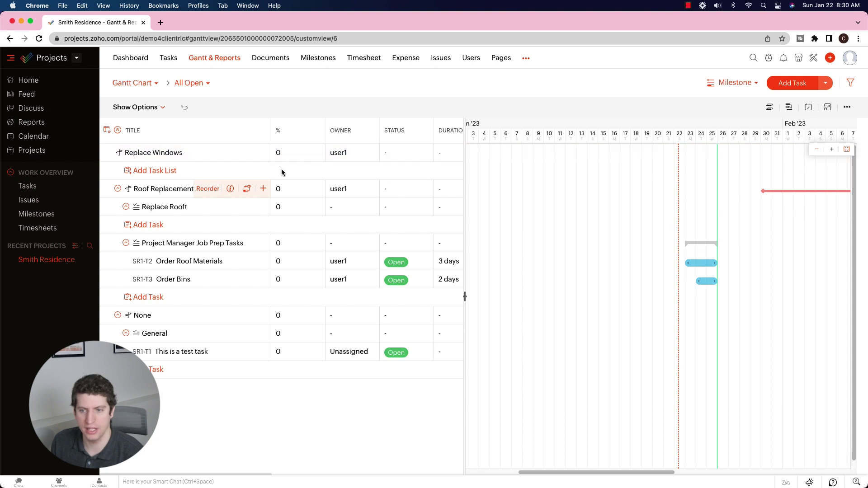
{"action": "left_click_drag", "start_coordinate": [566, 475], "coordinate": [663, 472]}
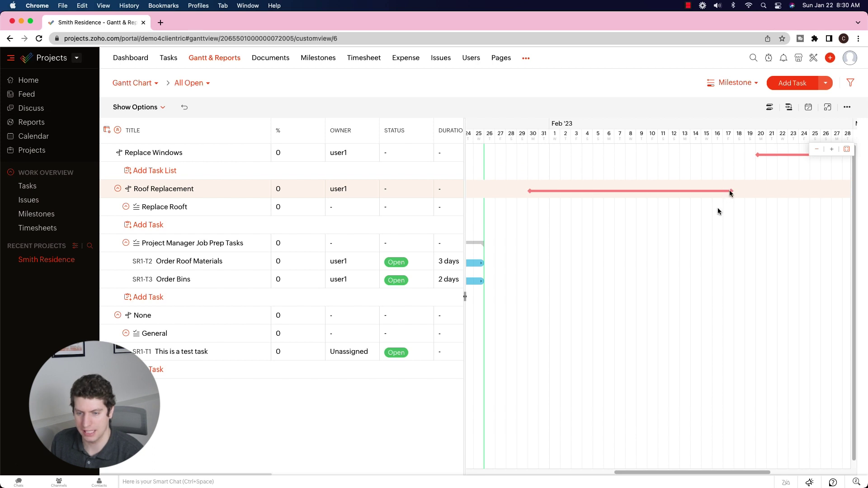
{"action": "left_click_drag", "start_coordinate": [663, 474], "coordinate": [625, 474]}
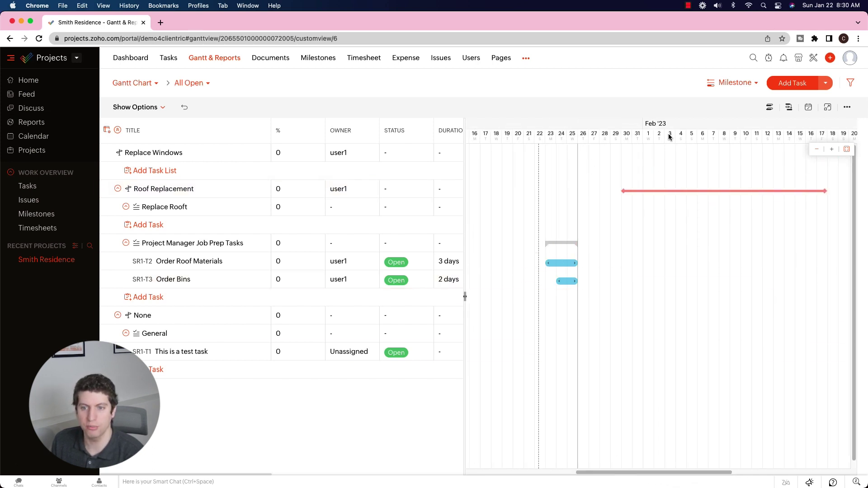
{"action": "left_click_drag", "start_coordinate": [558, 266], "coordinate": [627, 266]}
- Reschedule Order Roof Materials to Jan 30–Feb 1 and shift Order Bins to end around Feb 1
{"action": "right_click", "coordinate": [626, 266]}
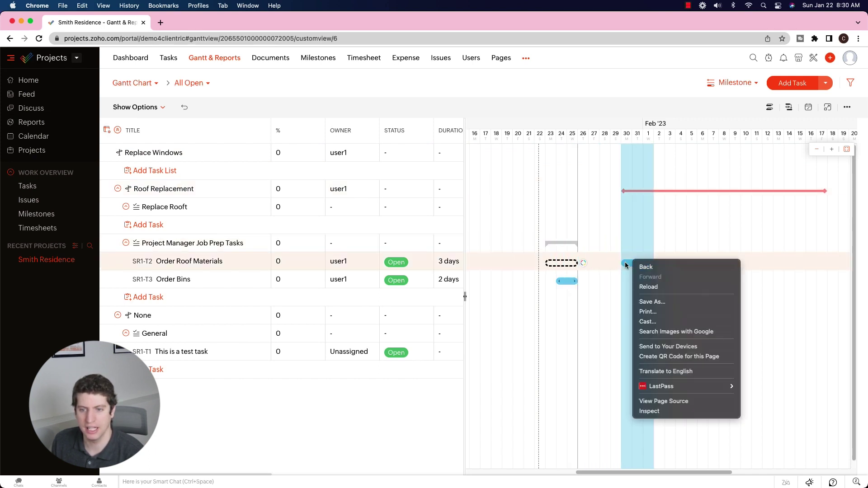
{"action": "left_click", "coordinate": [623, 261]}
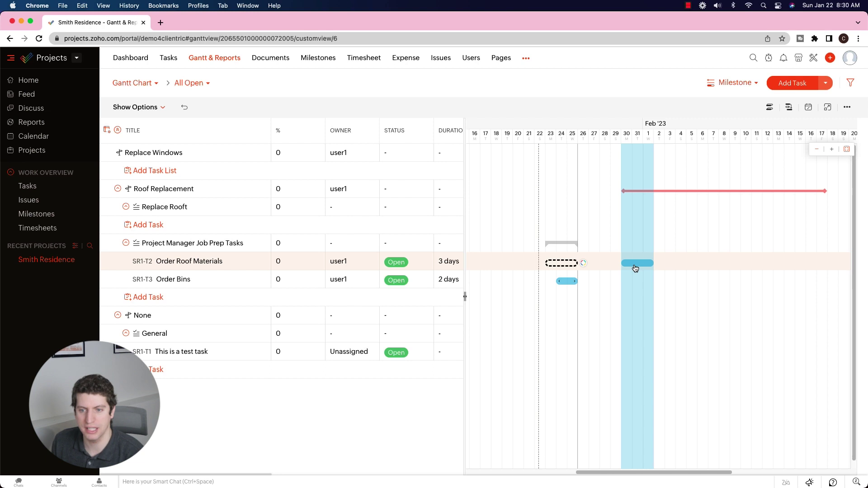
{"action": "left_click_drag", "start_coordinate": [635, 268], "coordinate": [637, 267]}
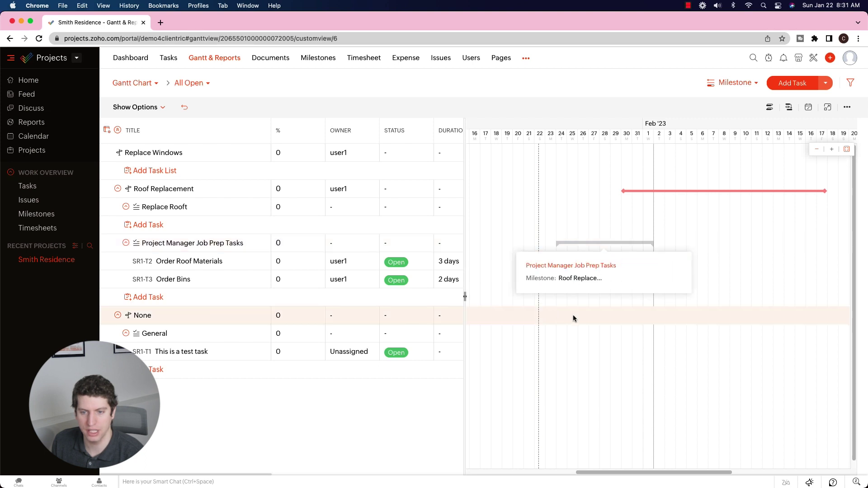
{"action": "left_click_drag", "start_coordinate": [563, 281], "coordinate": [583, 284]}
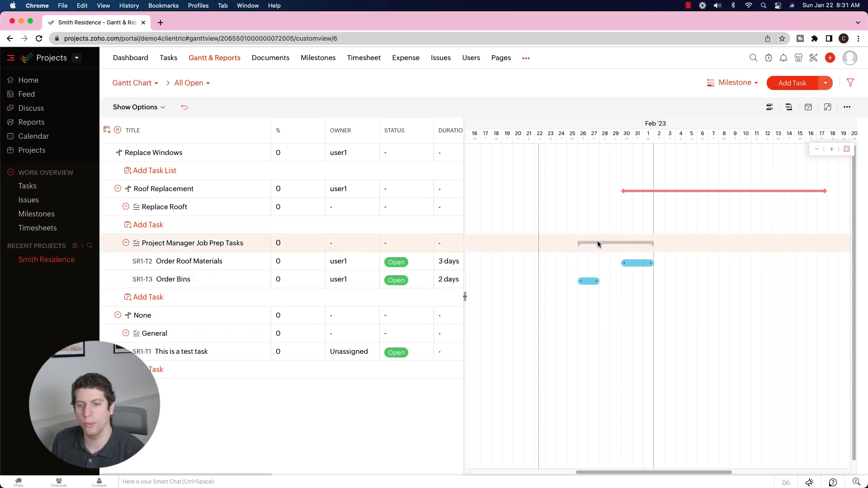
{"action": "left_click_drag", "start_coordinate": [590, 281], "coordinate": [642, 286]}
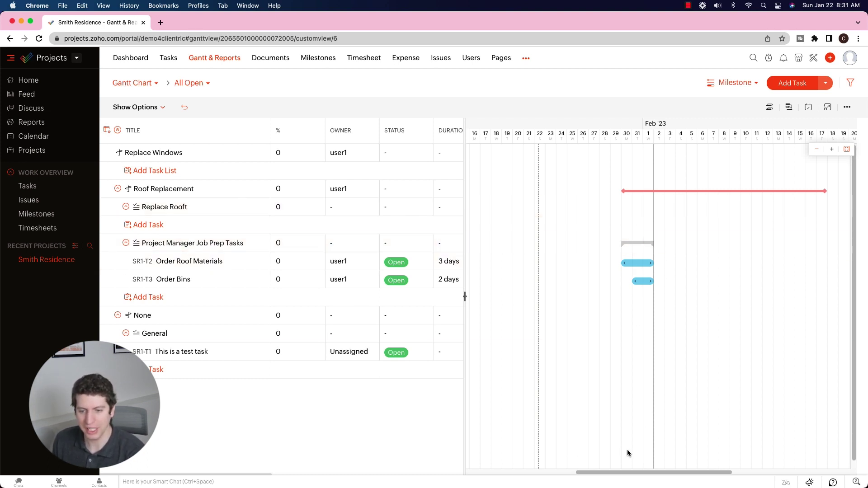
- Move Order Bins to about Feb 2–3, right after Order Roof Materials, checking the milestones
{"action": "scroll", "coordinate": [623, 472], "scroll_direction": "right", "scroll_amount": 5}
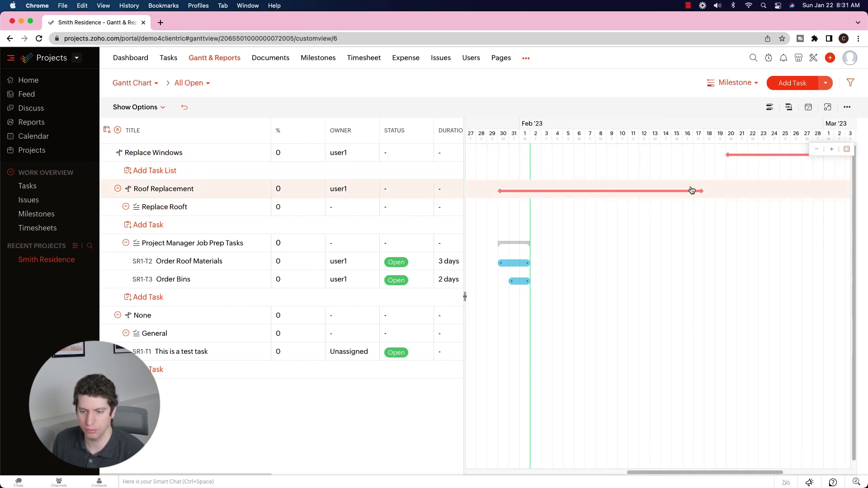
{"action": "left_click_drag", "start_coordinate": [672, 471], "coordinate": [754, 471]}
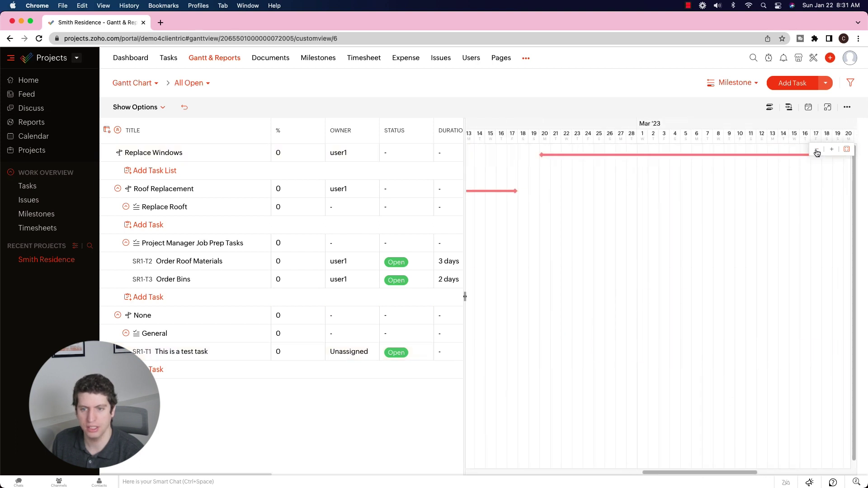
{"action": "left_click_drag", "start_coordinate": [709, 477], "coordinate": [598, 457]}
{"action": "left_click_drag", "start_coordinate": [661, 281], "coordinate": [682, 281]}
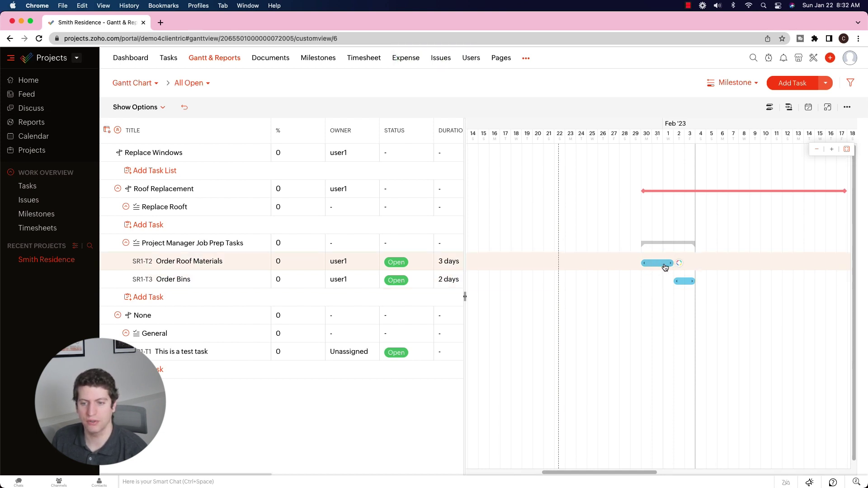
{"action": "left_click_drag", "start_coordinate": [593, 472], "coordinate": [622, 473]}
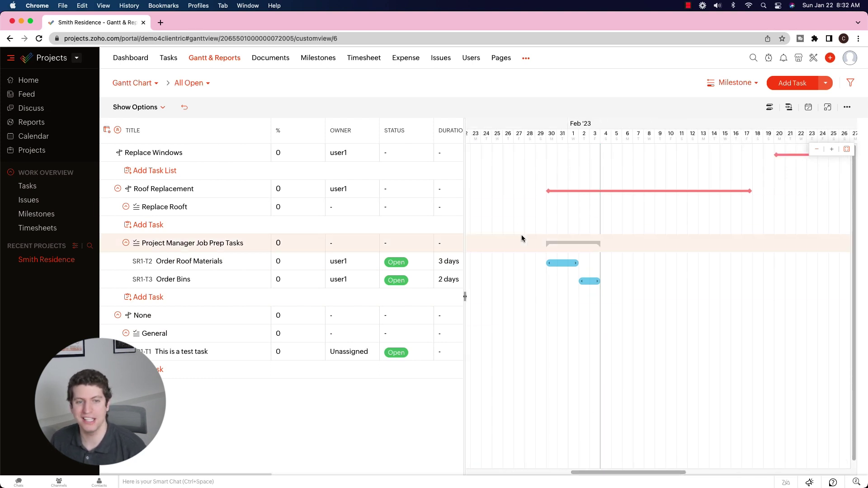
{"action": "left_click_drag", "start_coordinate": [611, 472], "coordinate": [581, 420]}
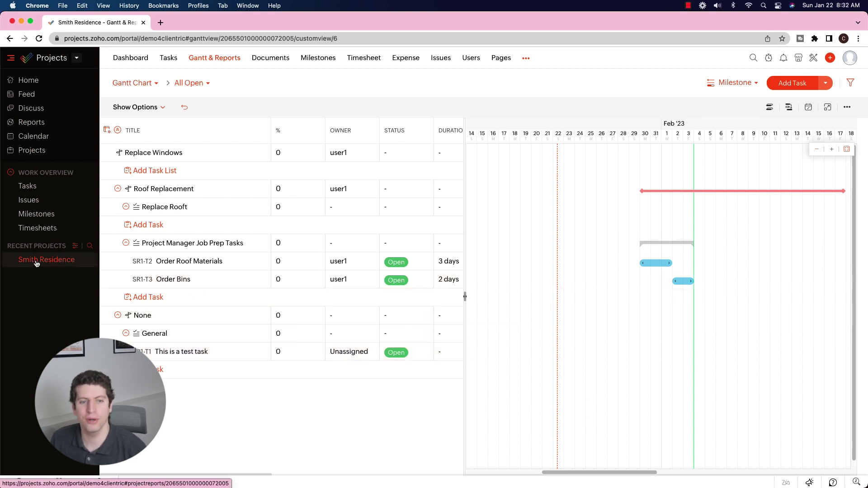
{"action": "left_click", "coordinate": [40, 216]}
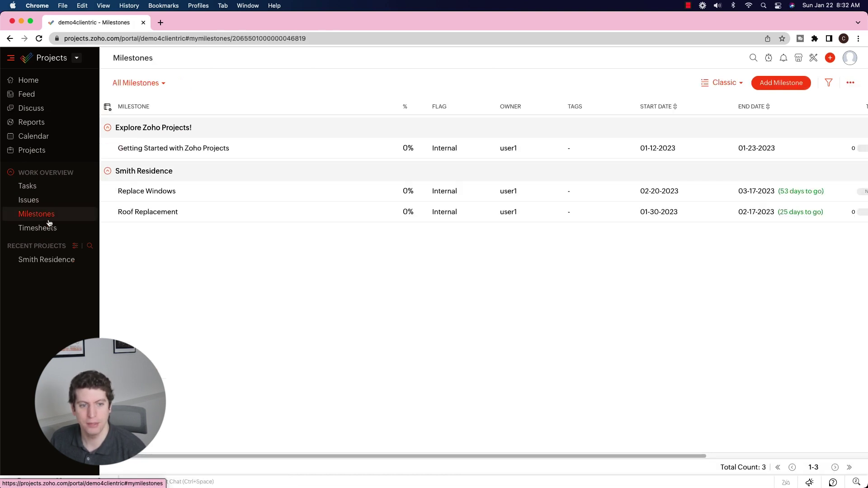
{"action": "left_click", "coordinate": [30, 266]}
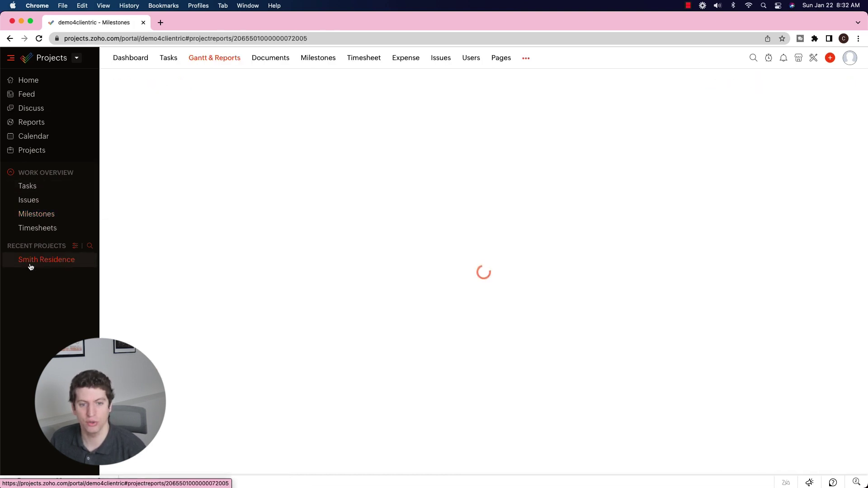